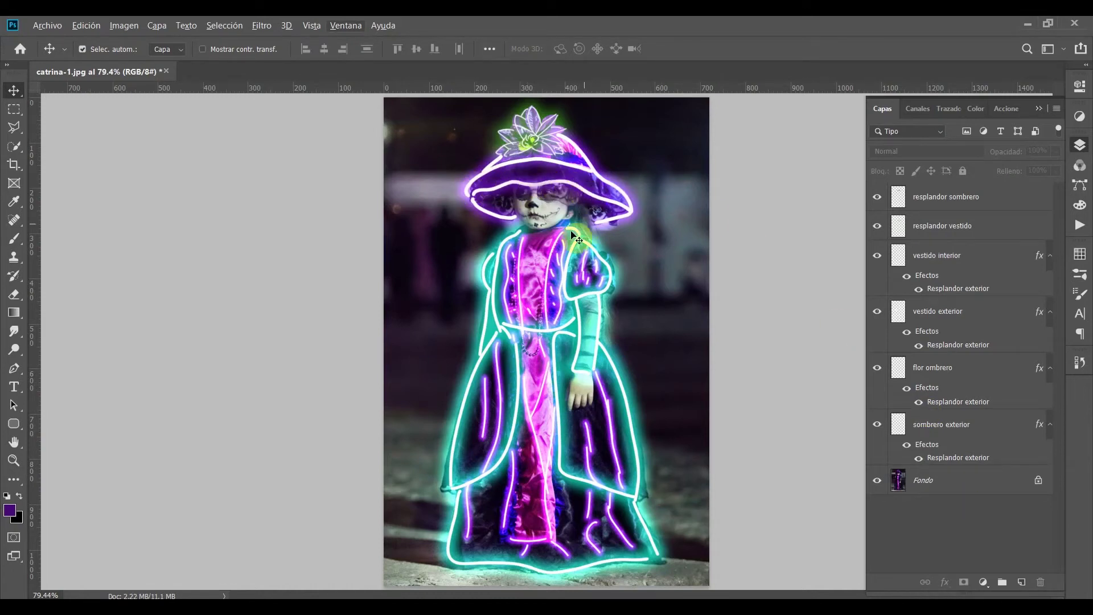
Toggle the Fondo layer's visibility to compare the plain photo with the neon version
alt+click(877, 481)
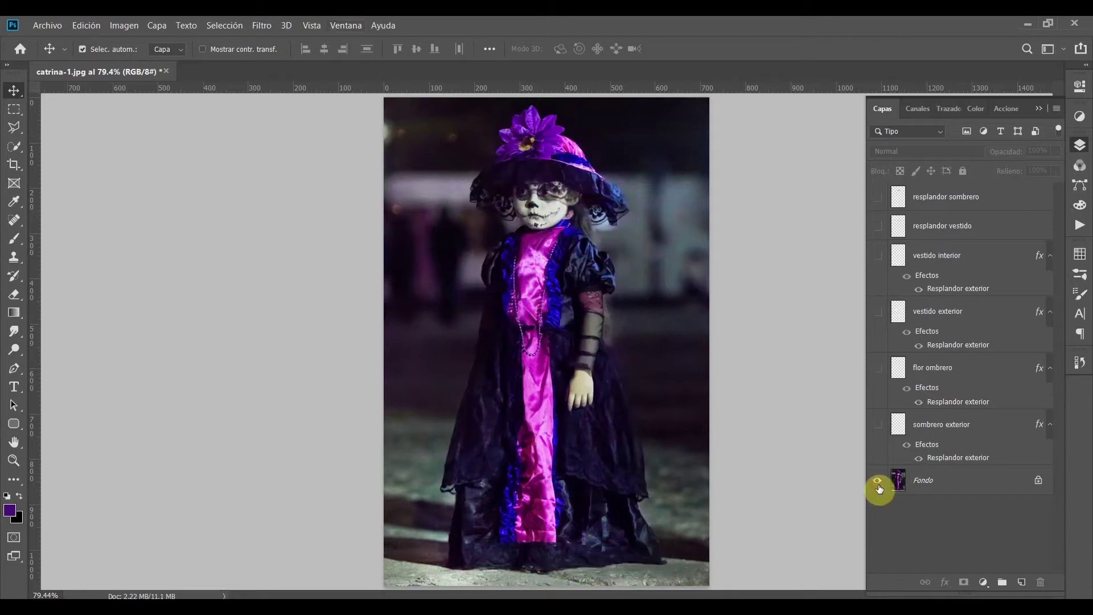
alt+click(878, 483)
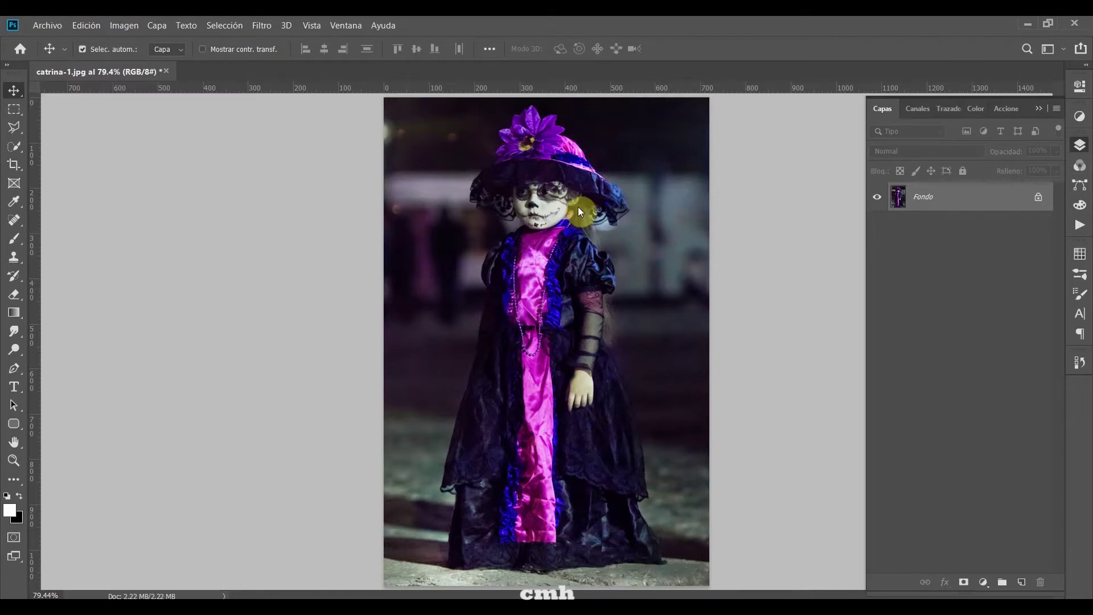
Add a new layer above Fondo named 'sombrero exterior'
click(1022, 582)
double_click(922, 197)
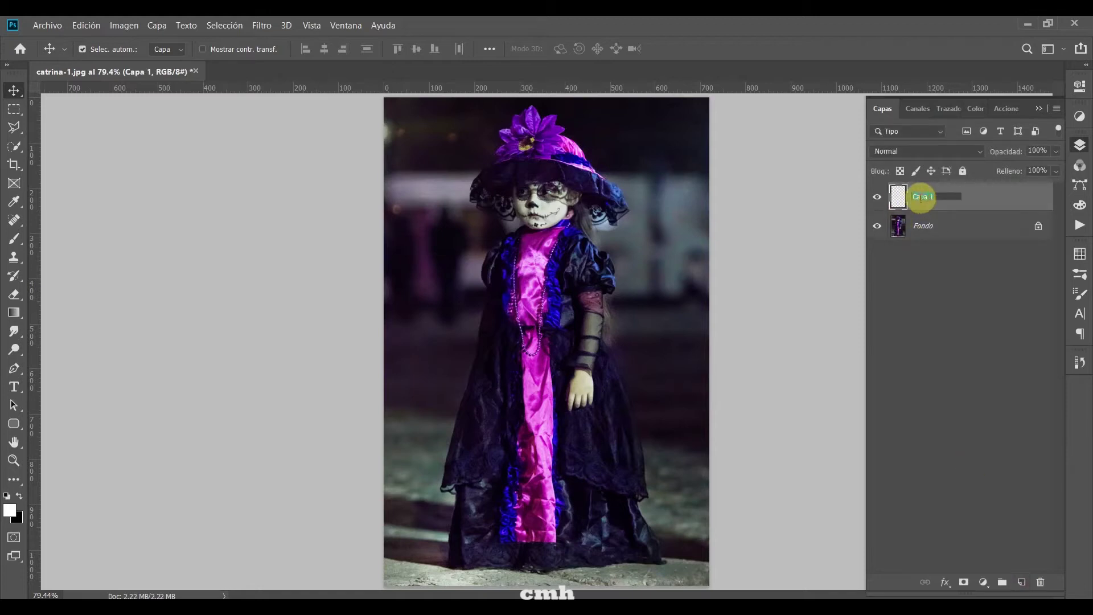
text(sombrero ex)
text(terio)
text(r)
key(Return)
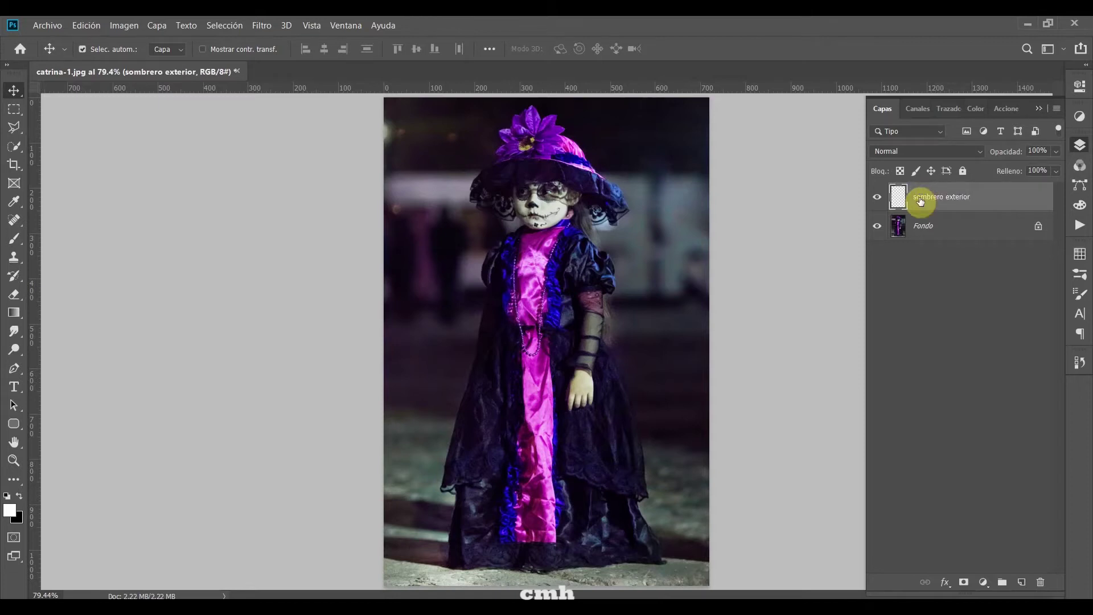
Zoom in on the hat and set up a white 10 px Hard Round brush
scroll(582, 191, up, 2)
scroll(586, 193, up, 4)
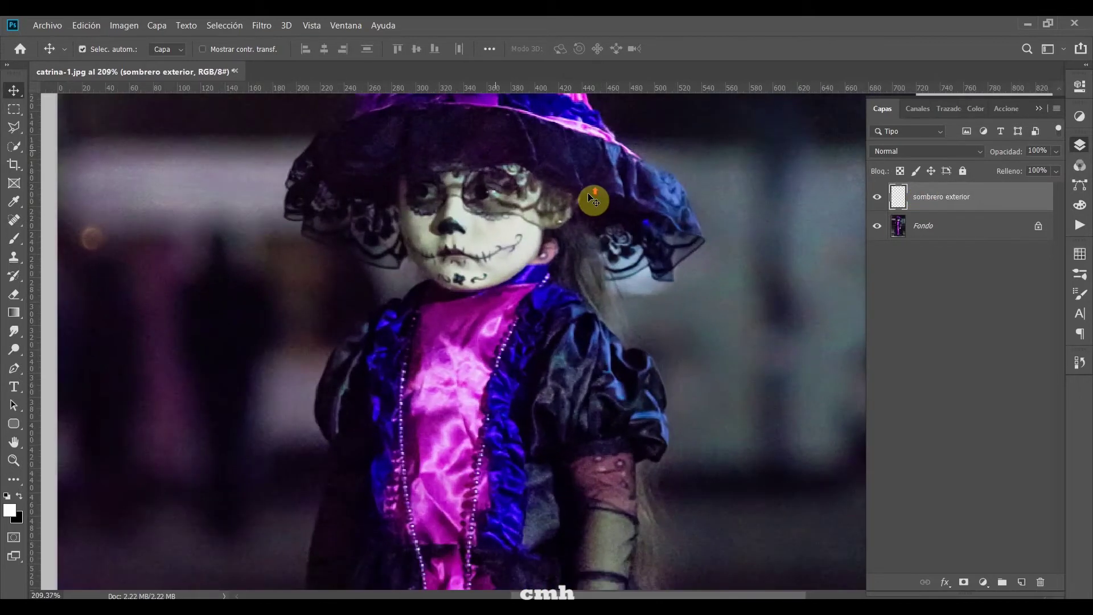
scroll(603, 245, up, 2)
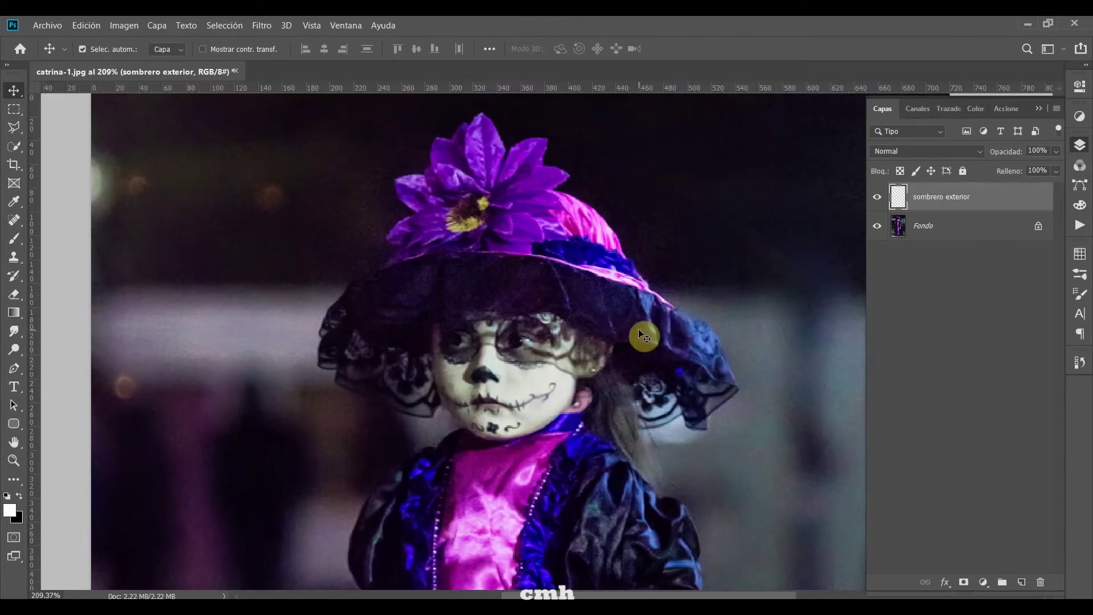
key(b)
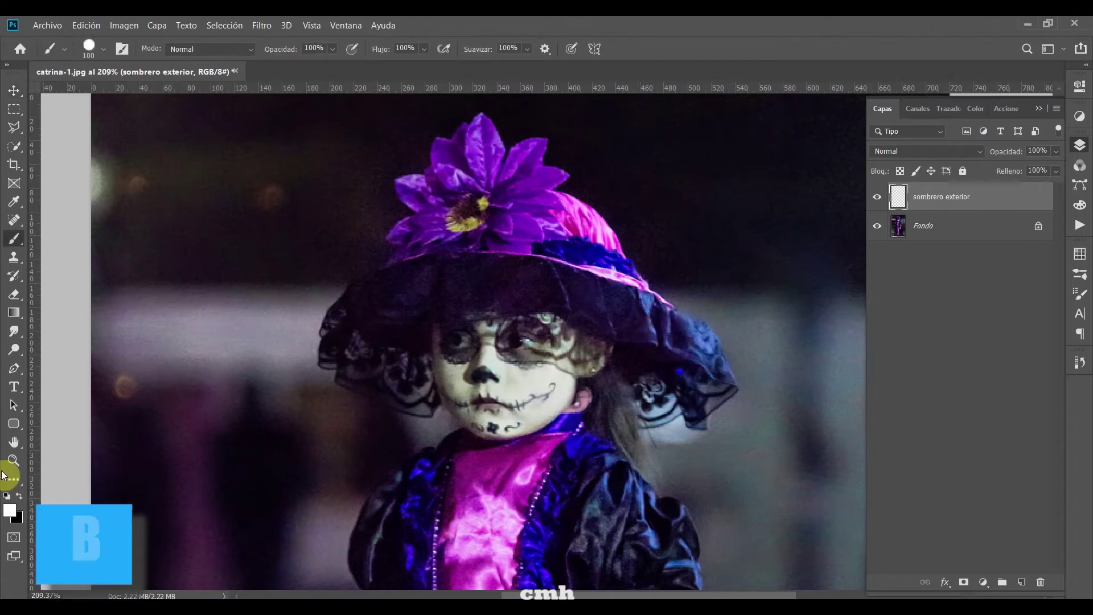
click(14, 512)
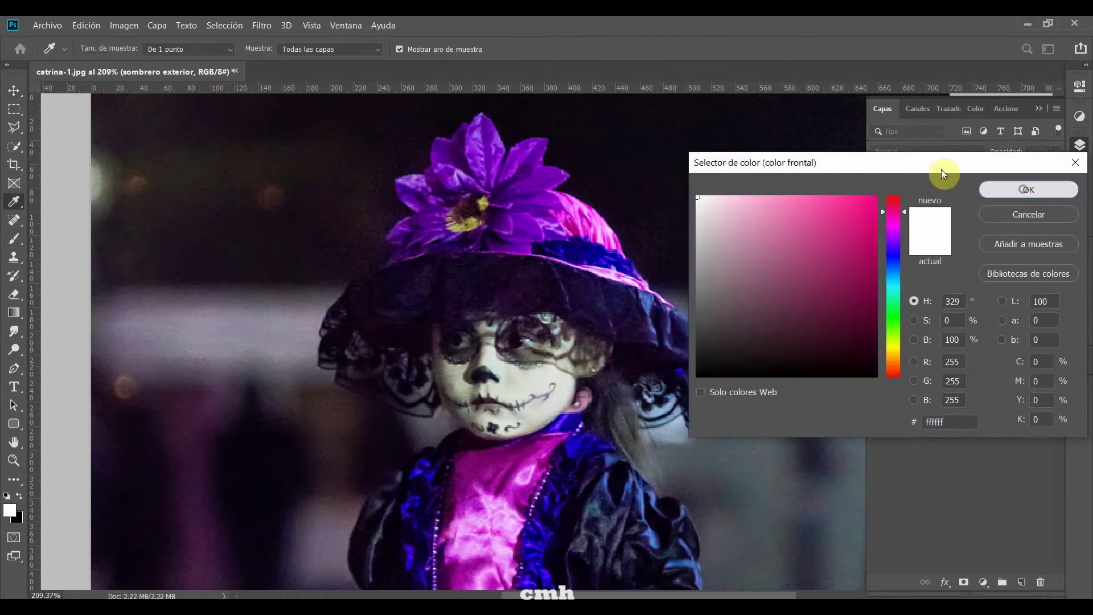
key(Return)
click(104, 50)
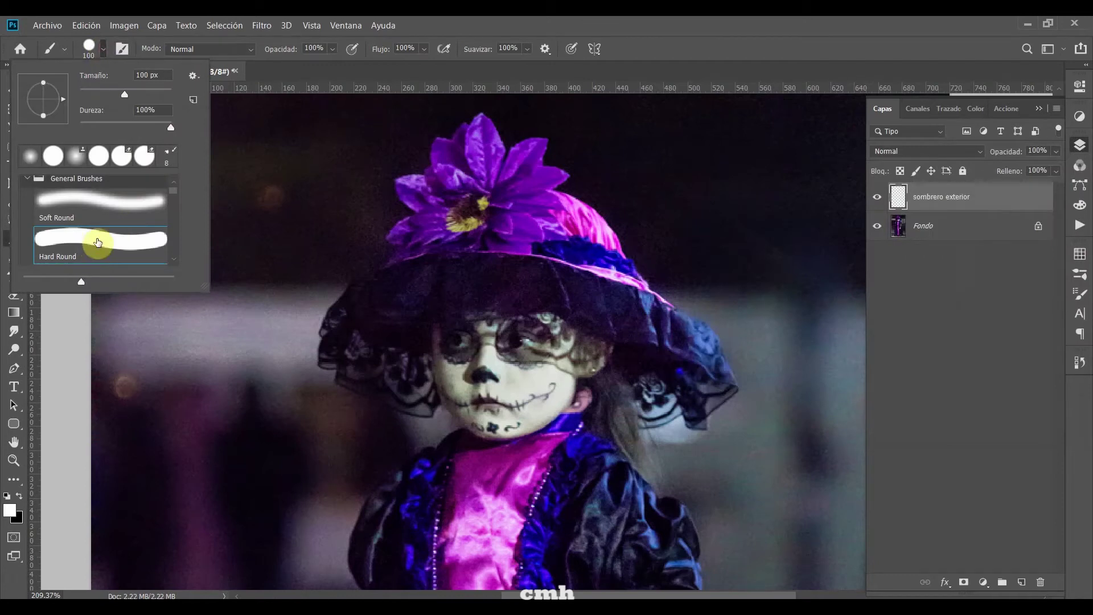
click(227, 49)
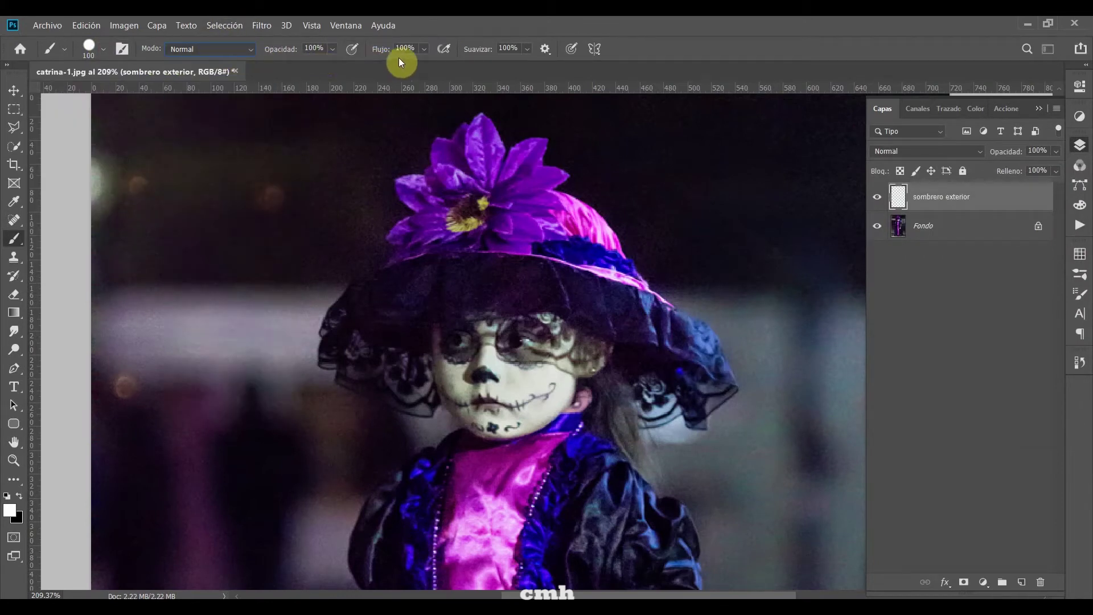
key(bracketleft)
key(bracketleft)
key(bracketleft)
key(bracketleft)
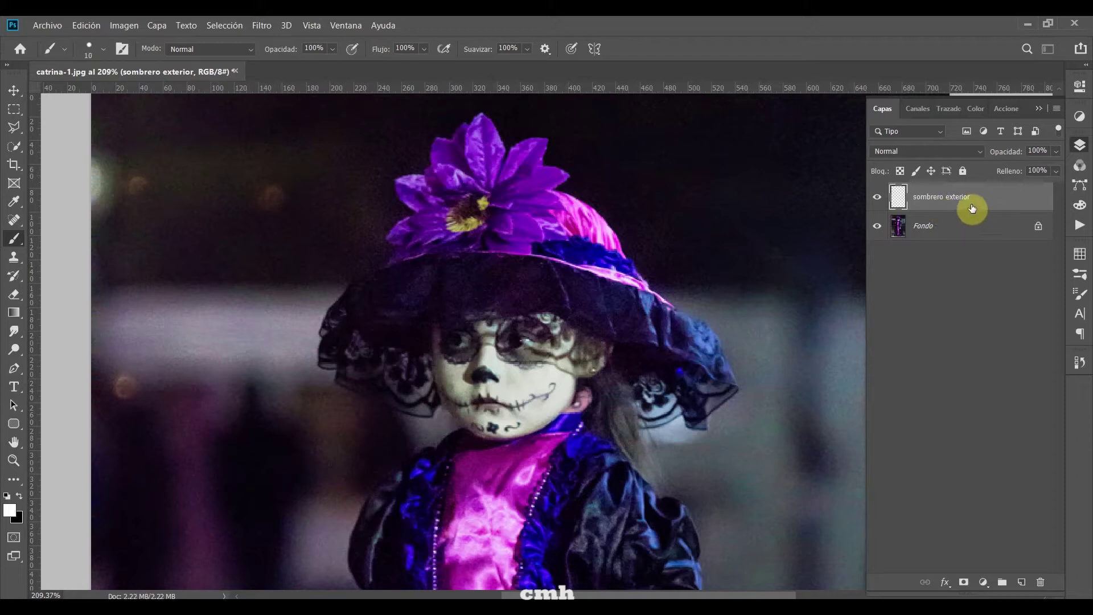
With a size 9 brush, trace the hat's edge, band and brim curves in white, then add a new layer
key(bracketleft)
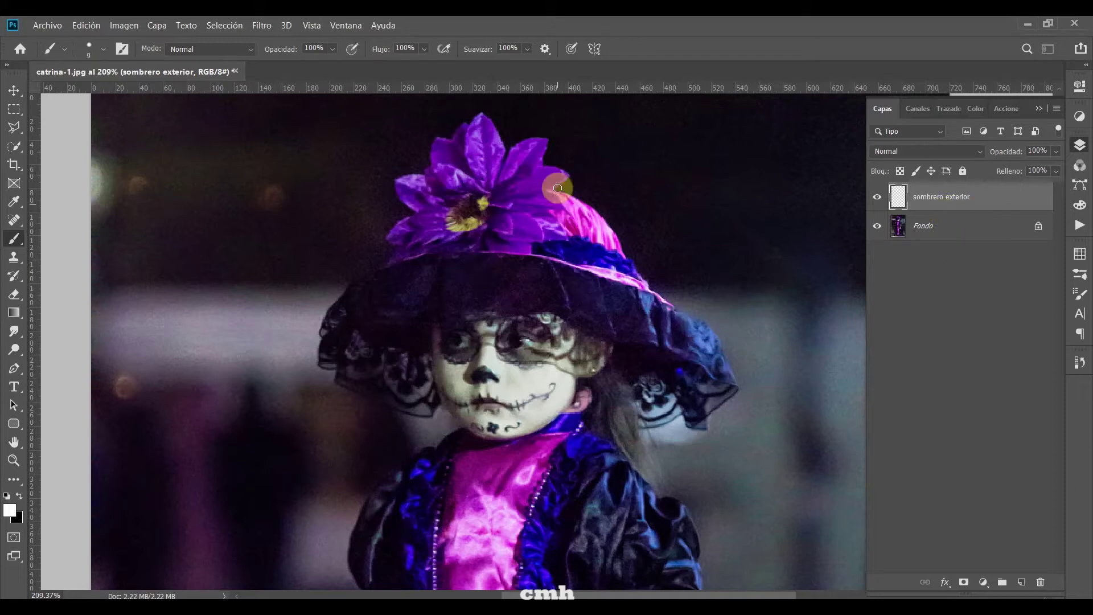
mouse_move(552, 191)
mouse_down()
mouse_move(671, 320)
mouse_move(729, 339)
mouse_move(756, 374)
mouse_move(761, 415)
mouse_move(742, 422)
mouse_move(739, 398)
mouse_move(609, 431)
mouse_up()
drag(639, 283, 569, 265)
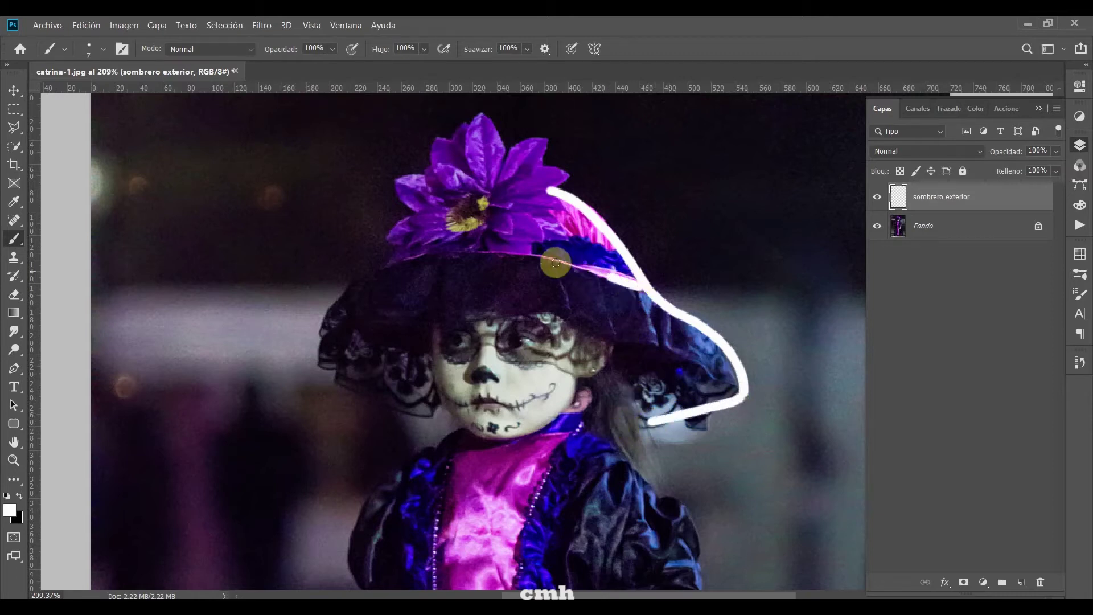
mouse_move(505, 251)
mouse_down()
mouse_move(387, 264)
mouse_move(287, 344)
mouse_move(284, 370)
mouse_move(330, 371)
mouse_move(326, 360)
mouse_move(436, 407)
mouse_up()
mouse_move(323, 344)
mouse_down()
mouse_move(427, 317)
mouse_move(641, 349)
mouse_move(745, 393)
mouse_up()
click(398, 248)
drag(371, 271, 350, 286)
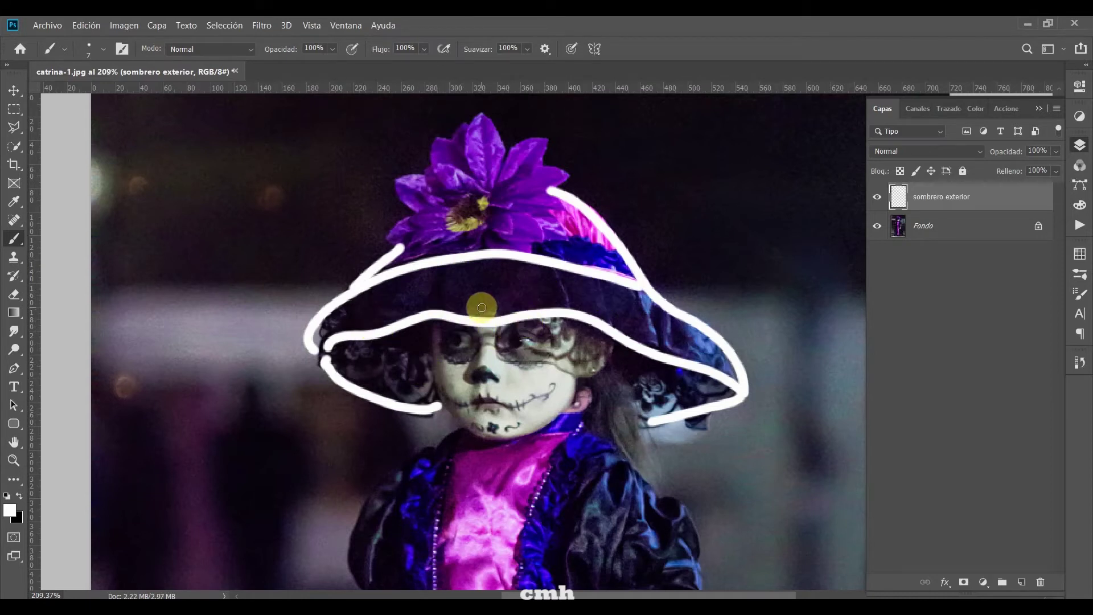
click(1023, 583)
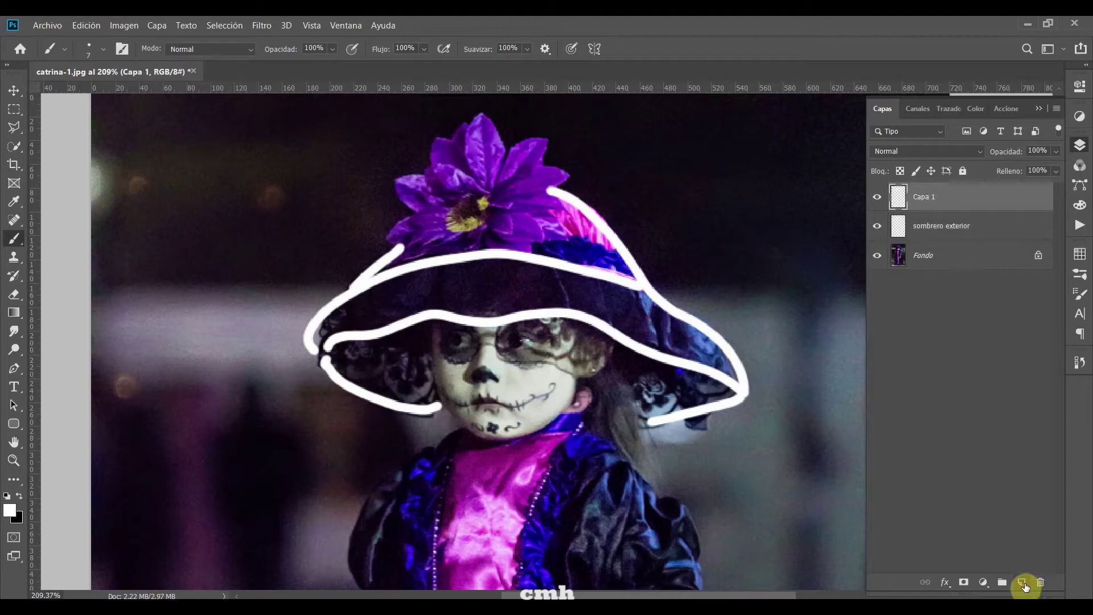
Rename the new Capa 1 layer to 'flor ombrero'
key(r)
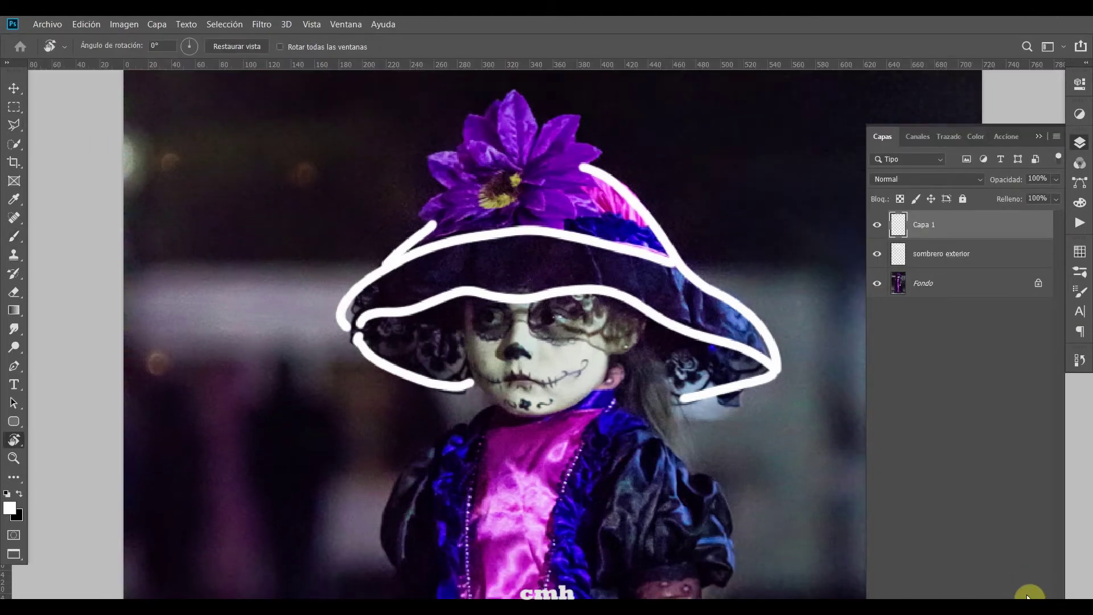
key(Tab)
key(f)
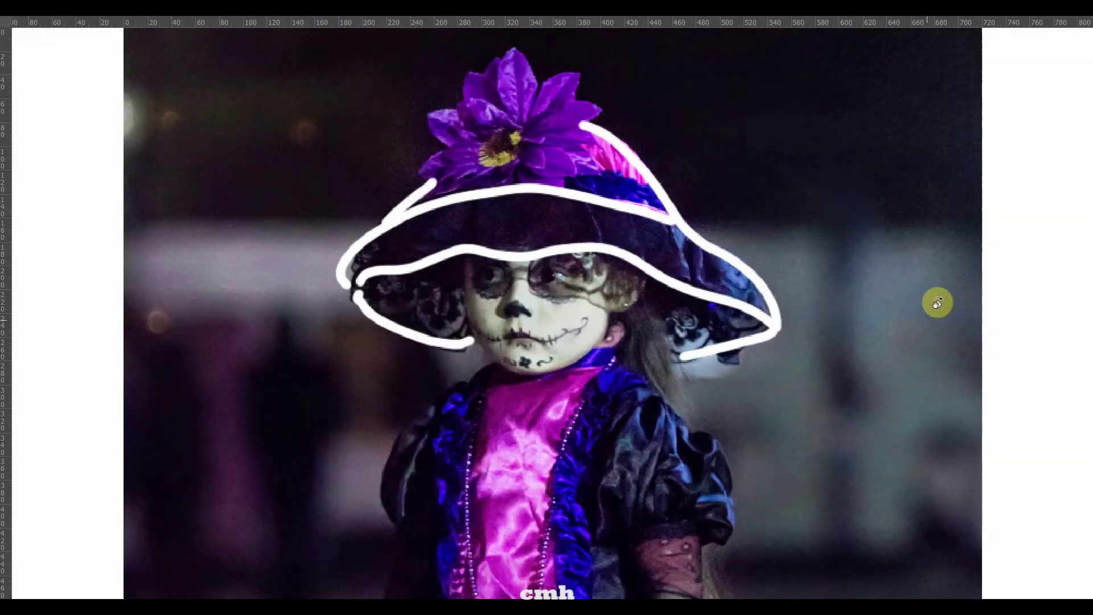
key(f)
key(Tab)
double_click(923, 196)
text(lor)
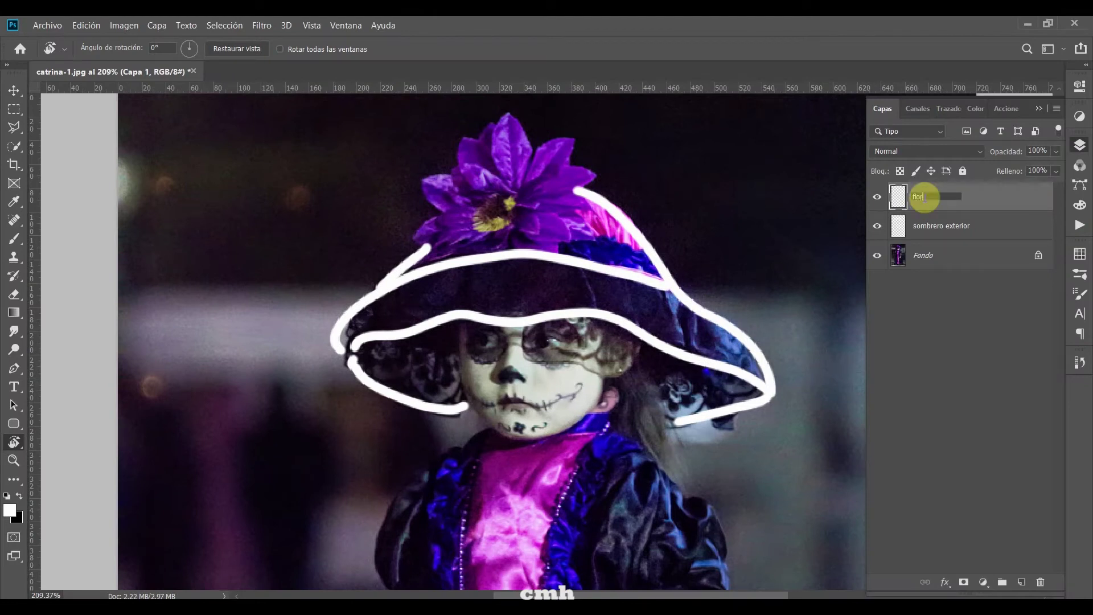
text(rn)
text(brero)
key(Return)
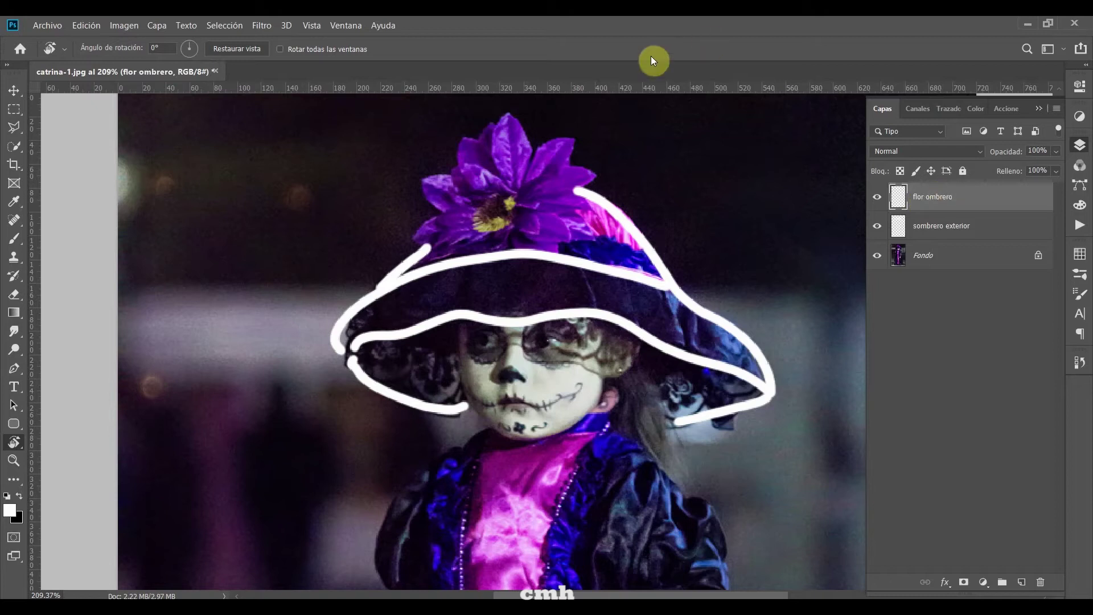
With a size 3 brush, outline the flower's petals and yellow centre in thin white lines
key(b)
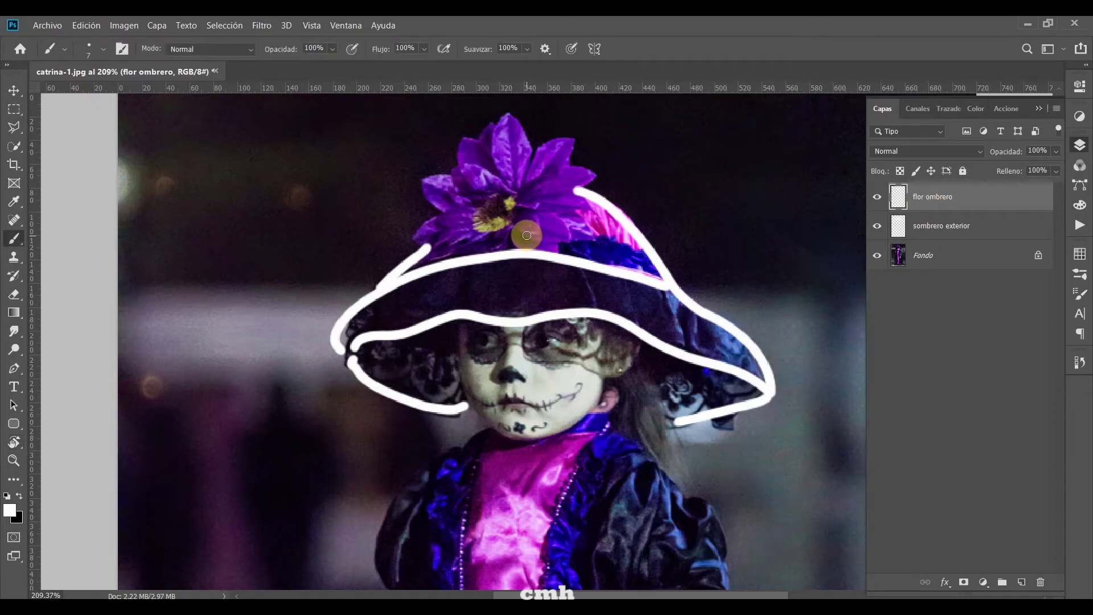
key(bracketleft)
key(bracketleft)
drag(533, 216, 446, 241)
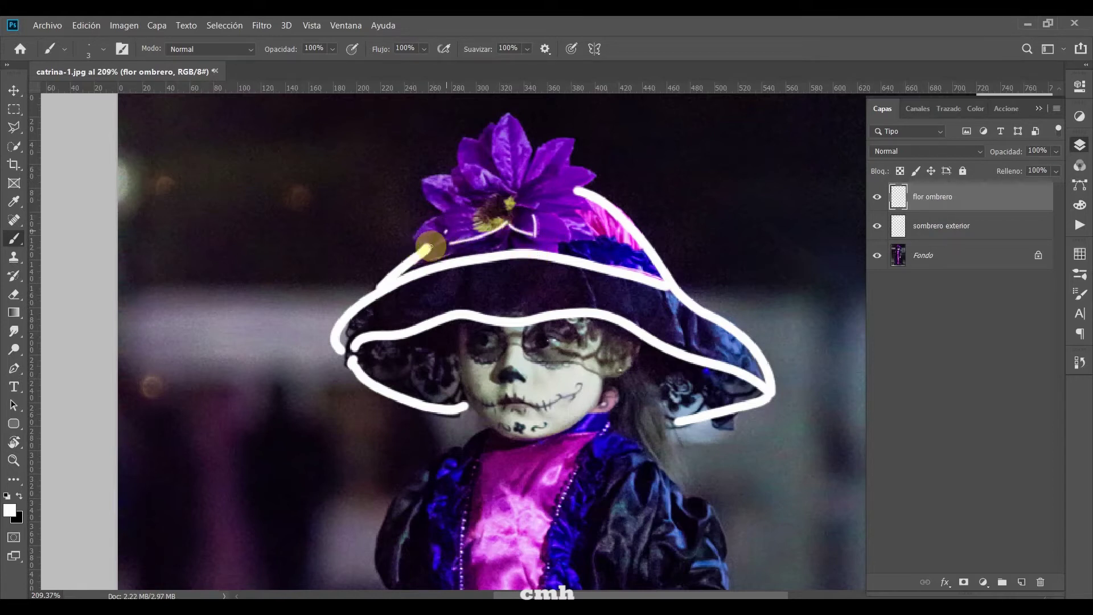
drag(425, 255, 441, 236)
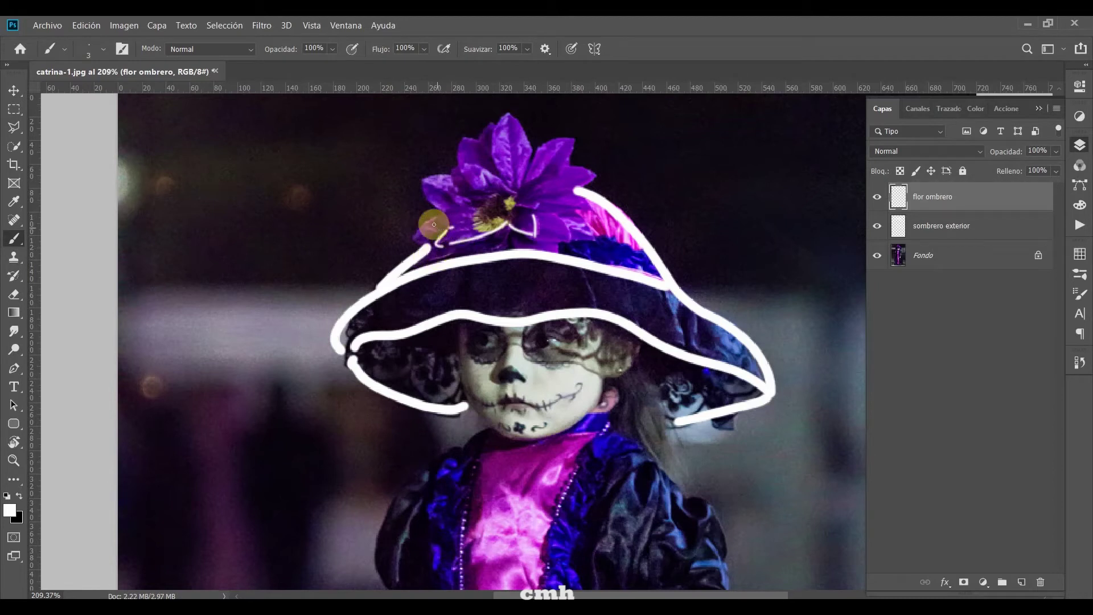
mouse_move(429, 215)
mouse_down()
mouse_move(537, 191)
mouse_move(415, 171)
mouse_move(402, 244)
mouse_up()
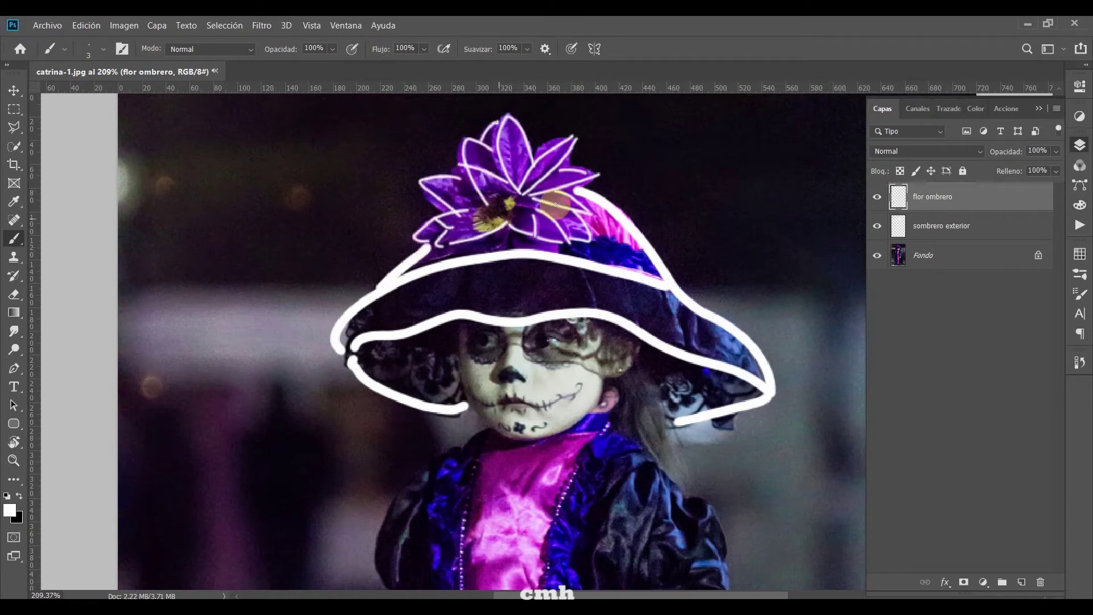
mouse_move(494, 201)
mouse_down()
mouse_move(517, 192)
mouse_move(513, 216)
mouse_up()
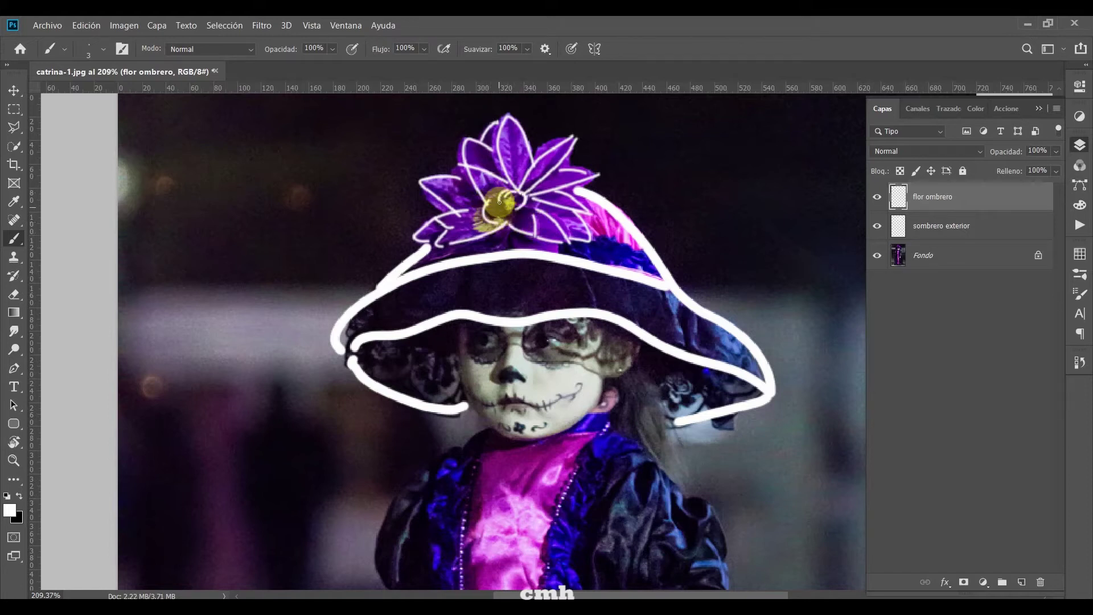
drag(513, 217, 492, 215)
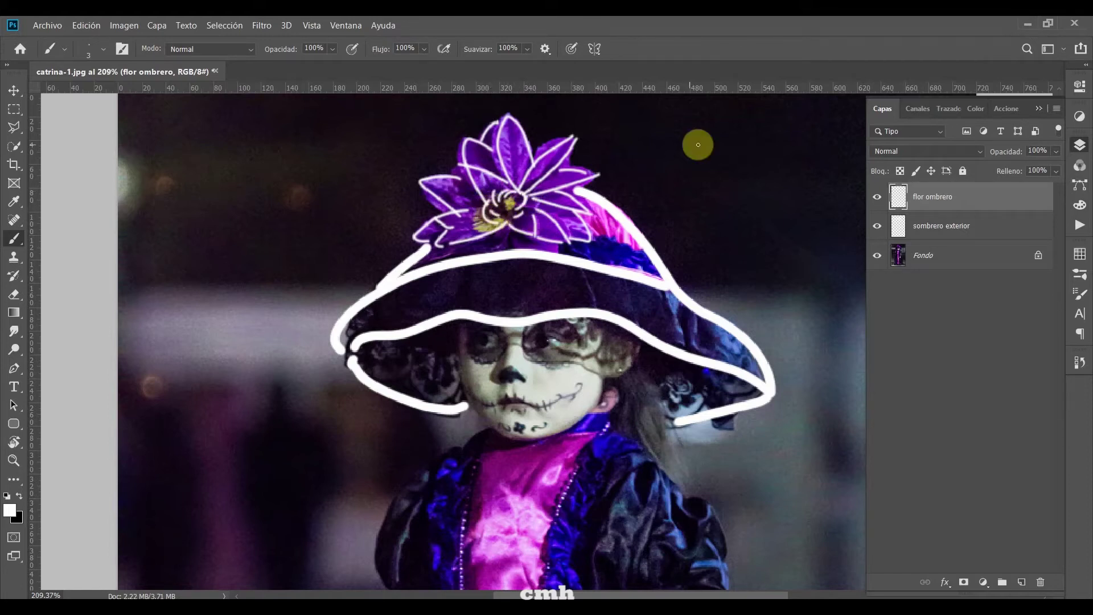
click(959, 226)
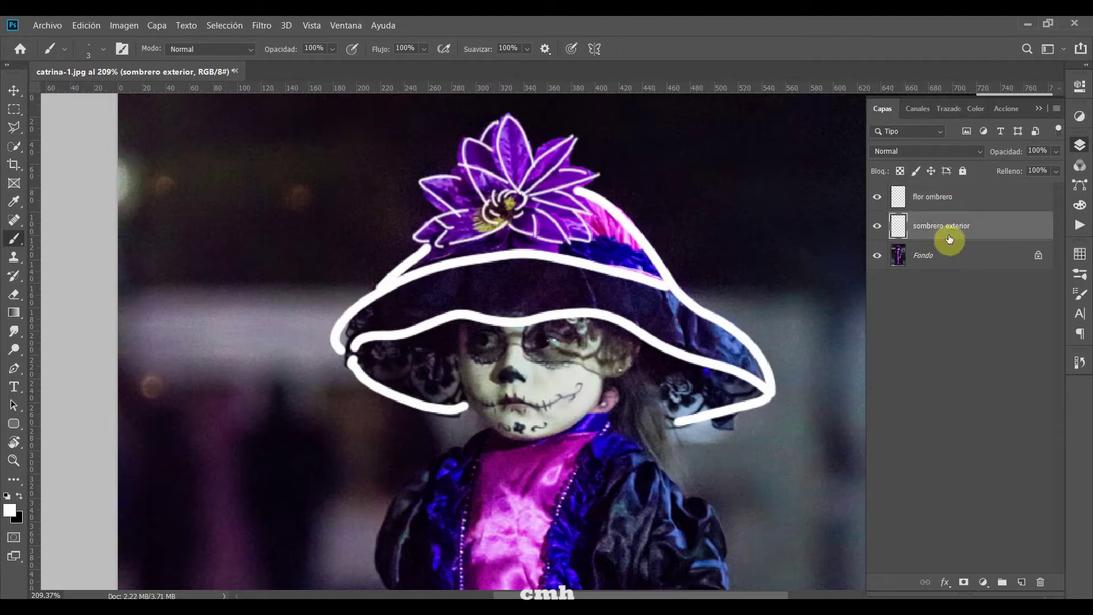
Give sombrero exterior a bright purple Linear Dodge outer glow with 38% spread and 29 px size
double_click(980, 239)
drag(653, 159, 802, 128)
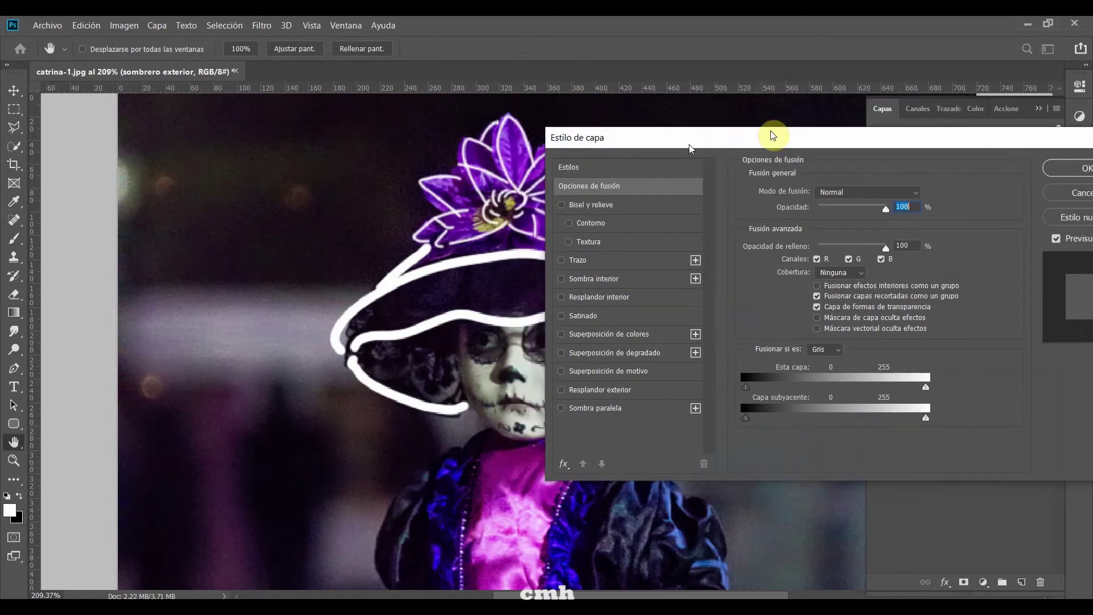
click(720, 368)
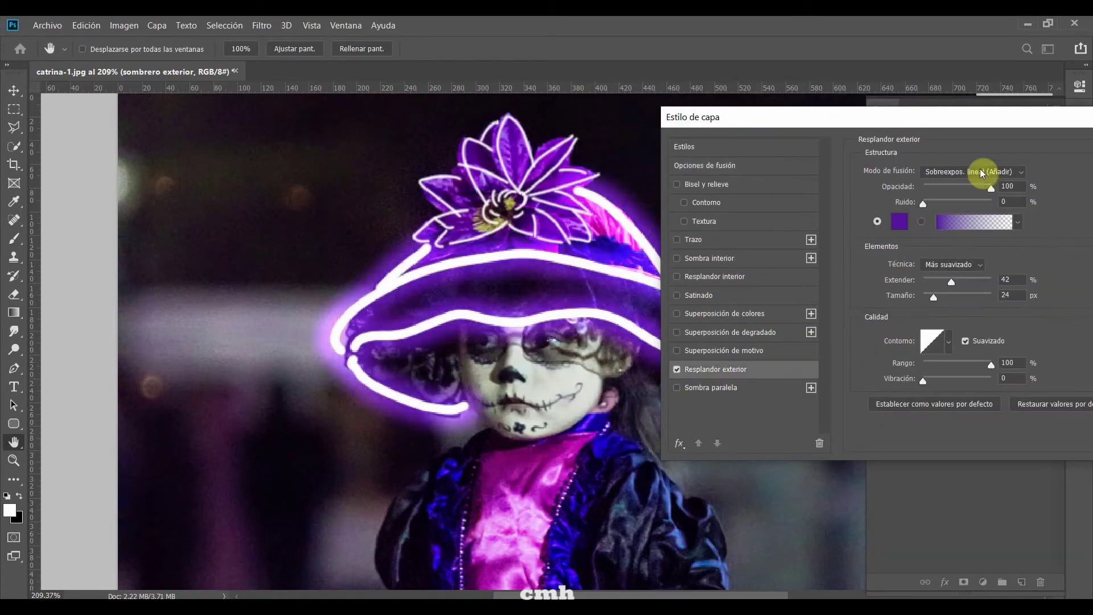
click(962, 171)
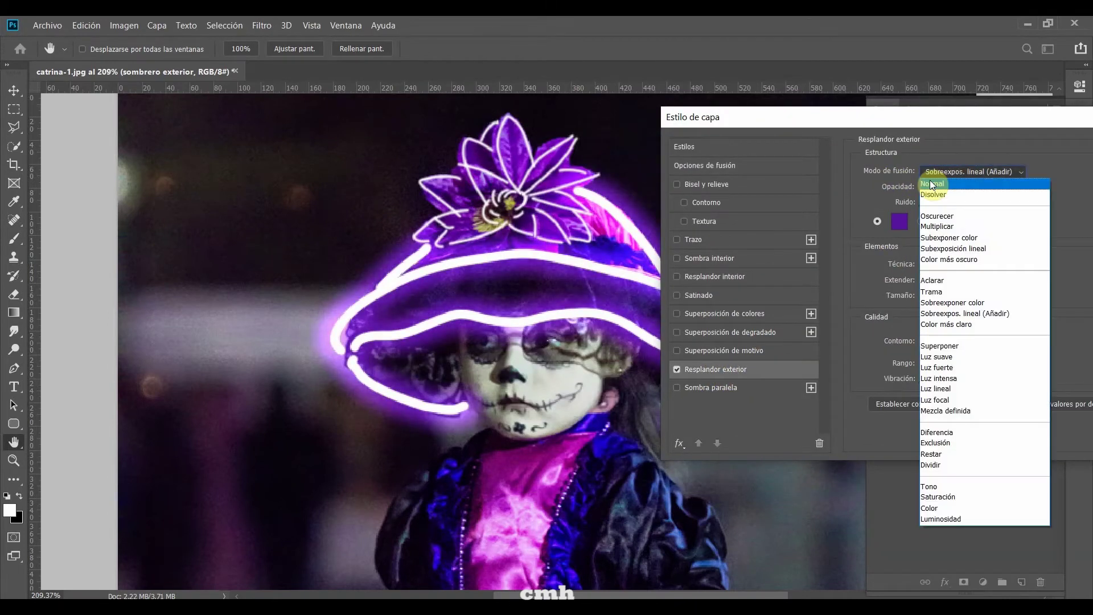
click(968, 315)
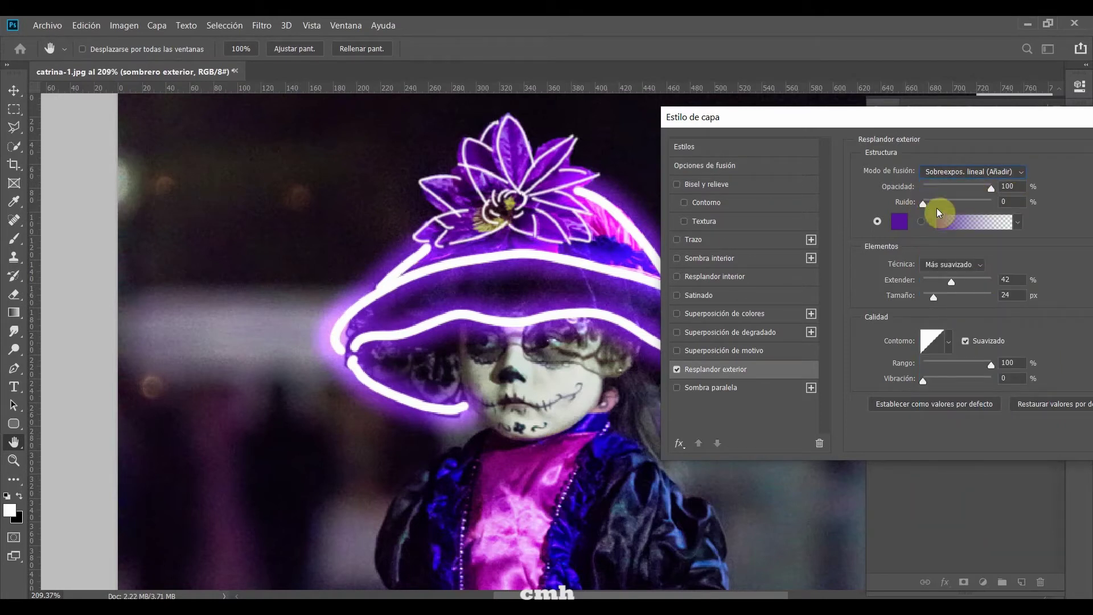
click(899, 221)
mouse_move(839, 216)
mouse_down()
mouse_move(811, 230)
mouse_move(864, 276)
mouse_up()
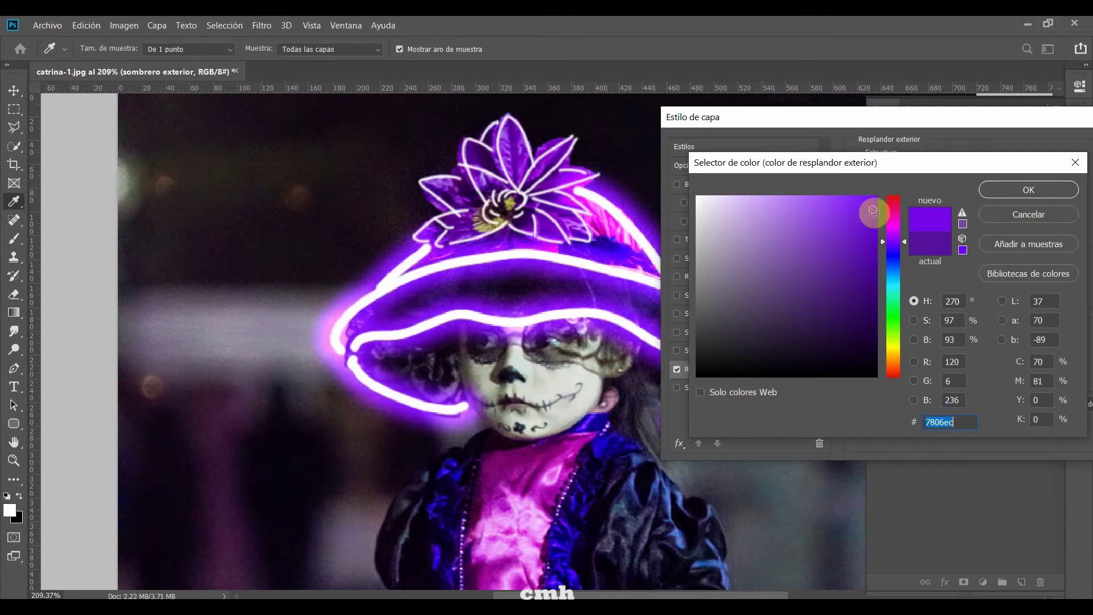
click(1028, 190)
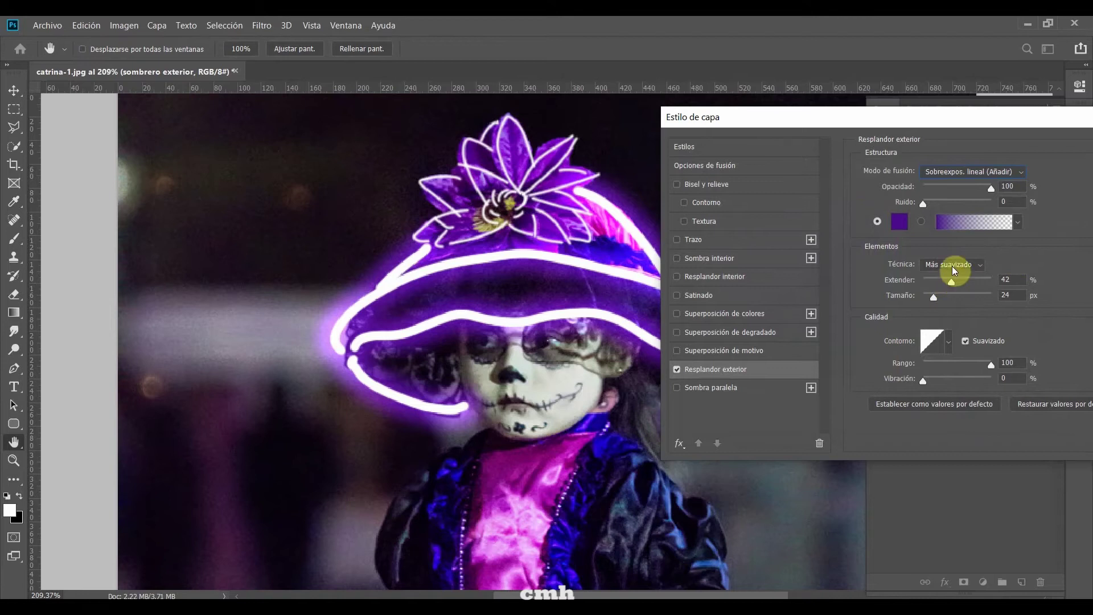
drag(955, 289, 937, 302)
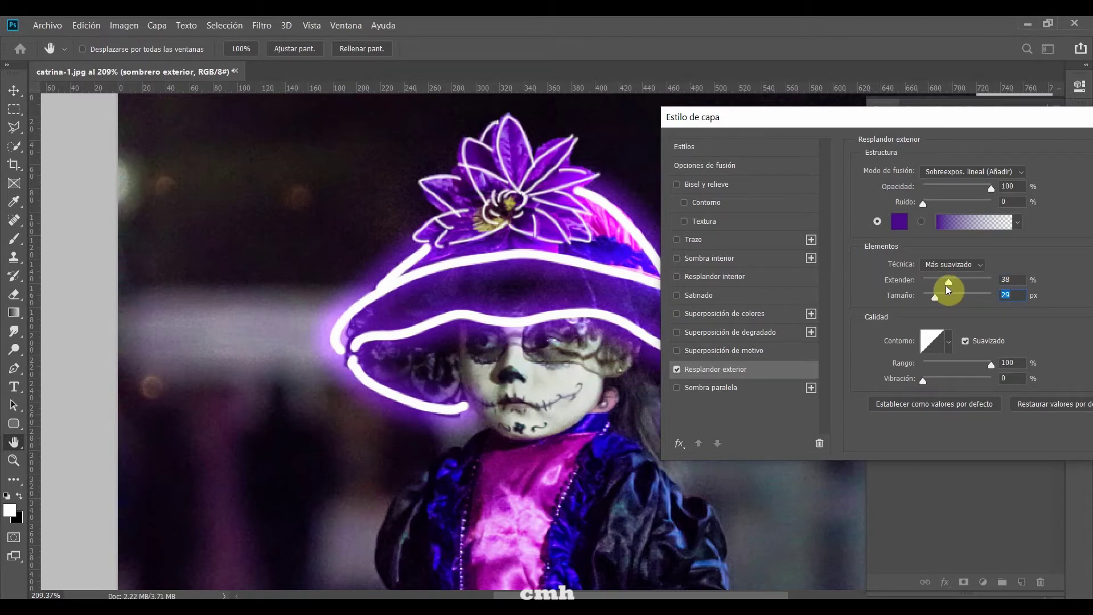
drag(1001, 117, 824, 146)
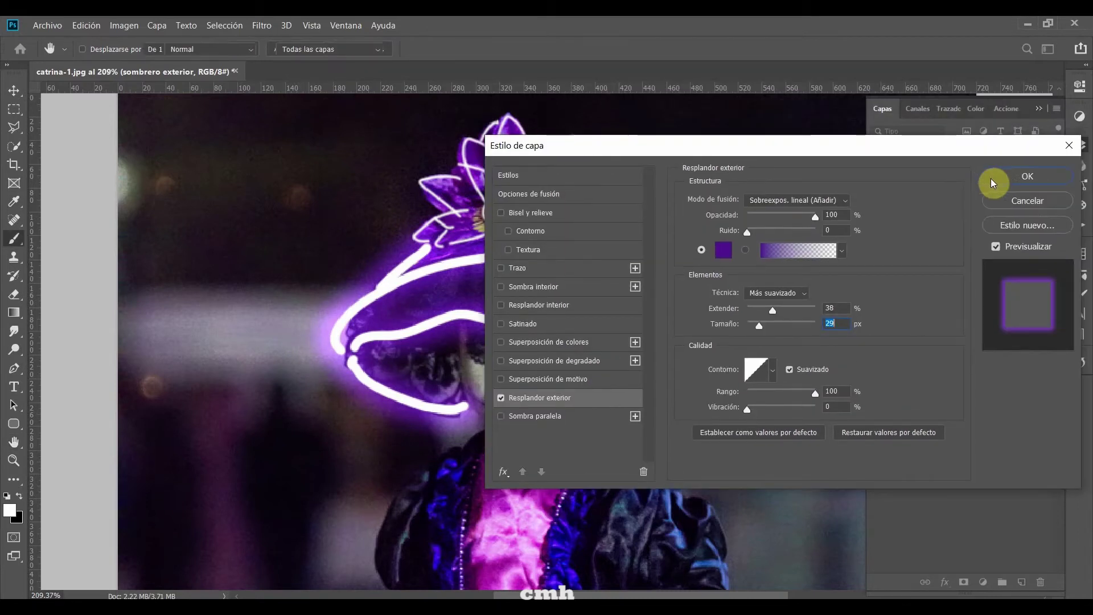
click(992, 182)
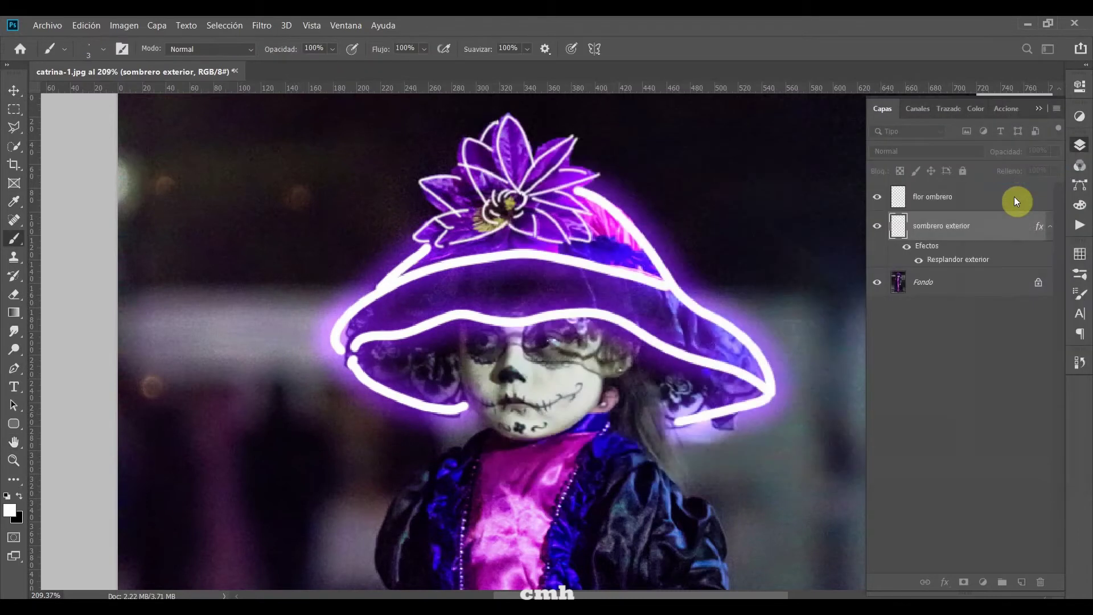
Add a green (2c8d0a) outer glow to flor ombrero with 20% spread and 40 px size
double_click(970, 197)
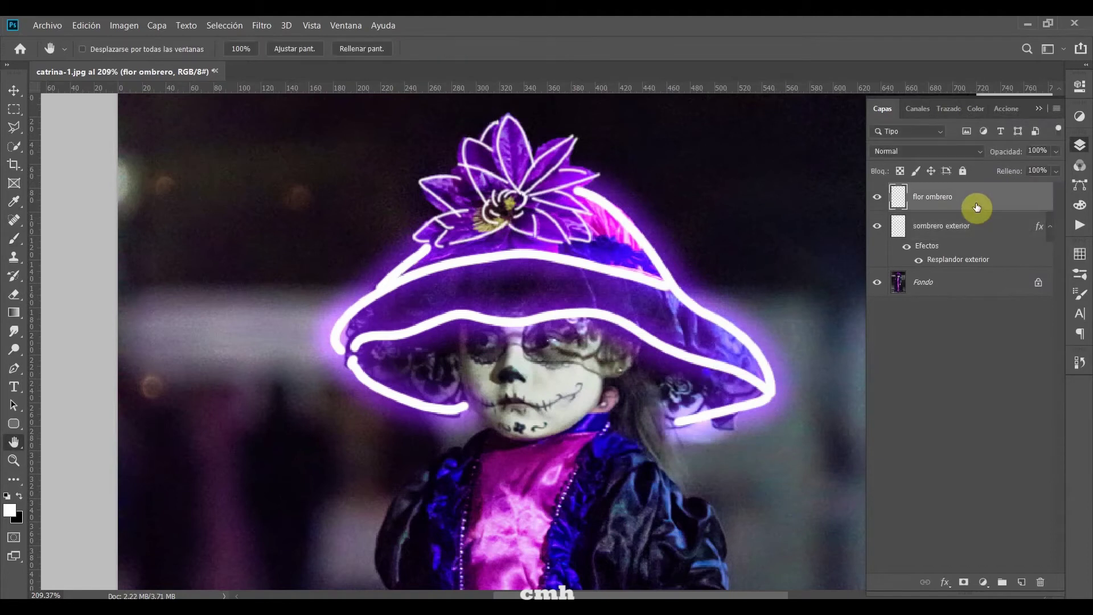
drag(630, 146, 768, 138)
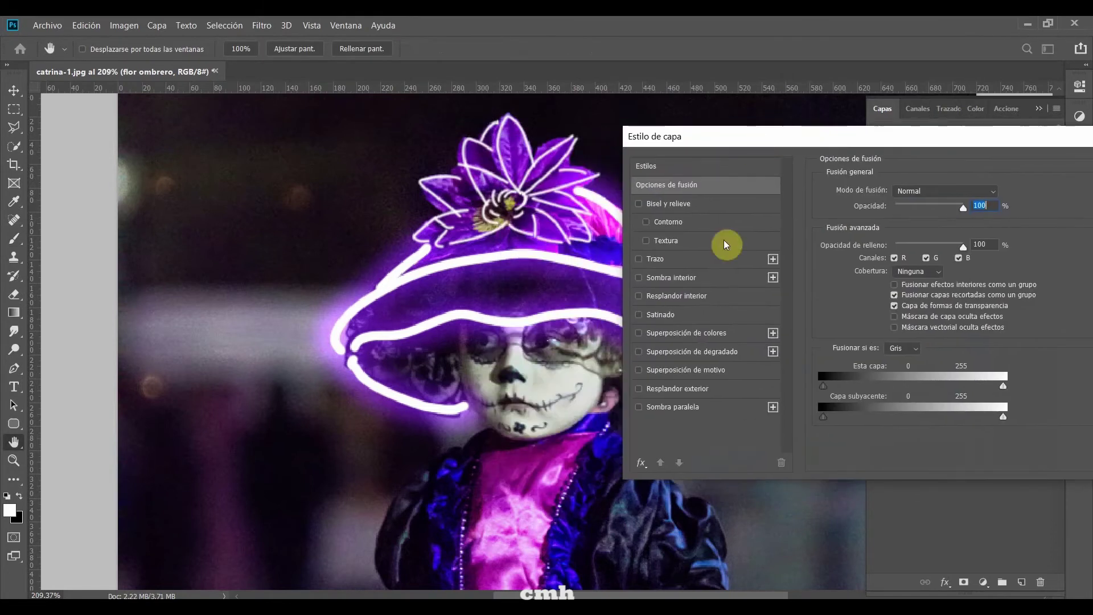
click(688, 396)
click(861, 242)
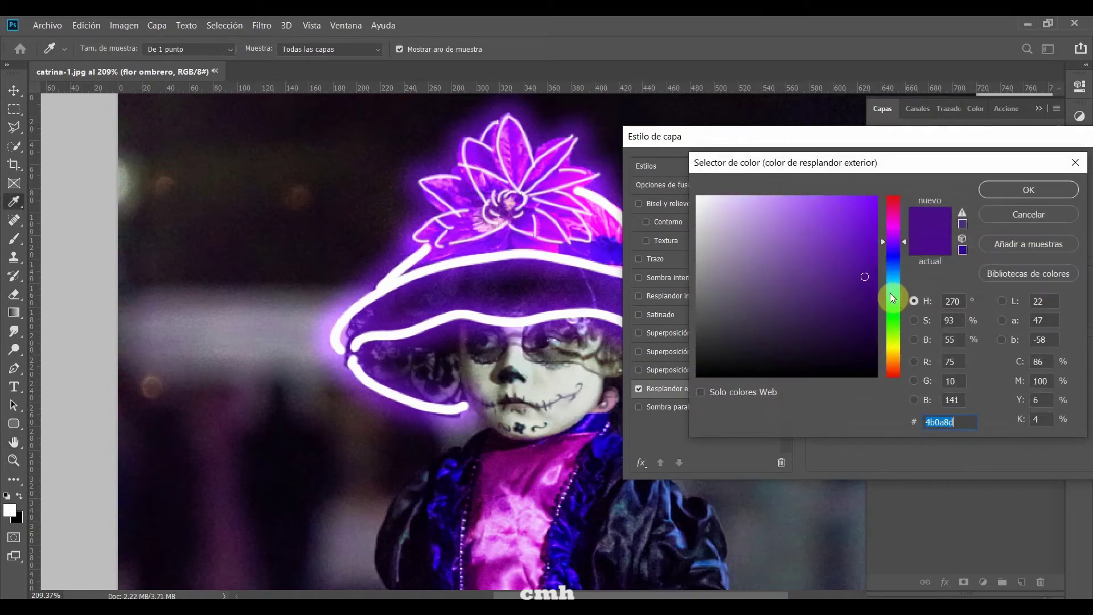
click(893, 322)
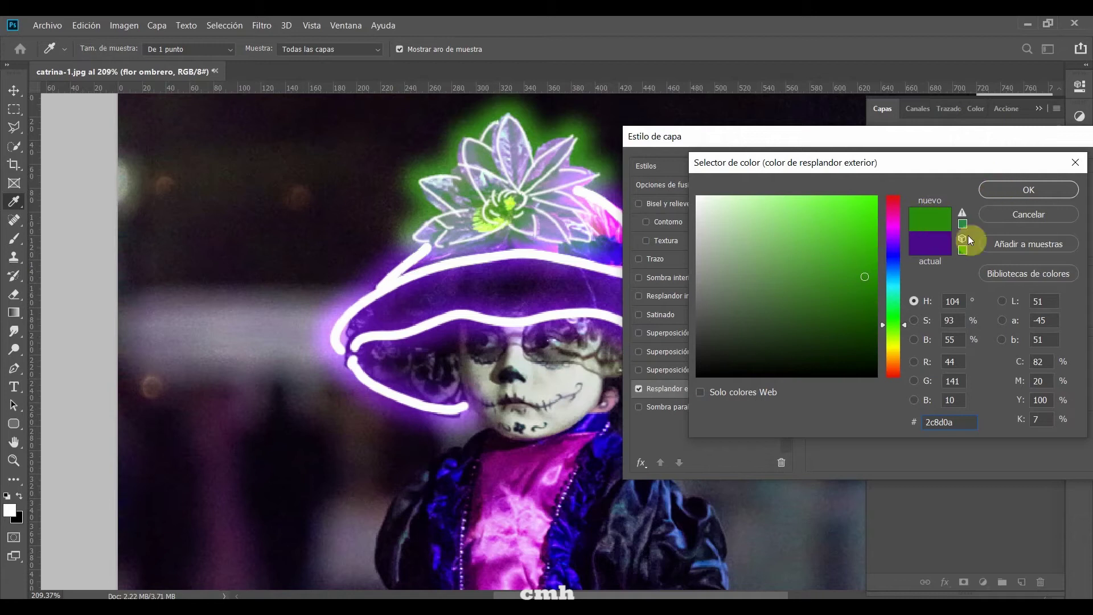
click(1006, 192)
drag(897, 308, 900, 316)
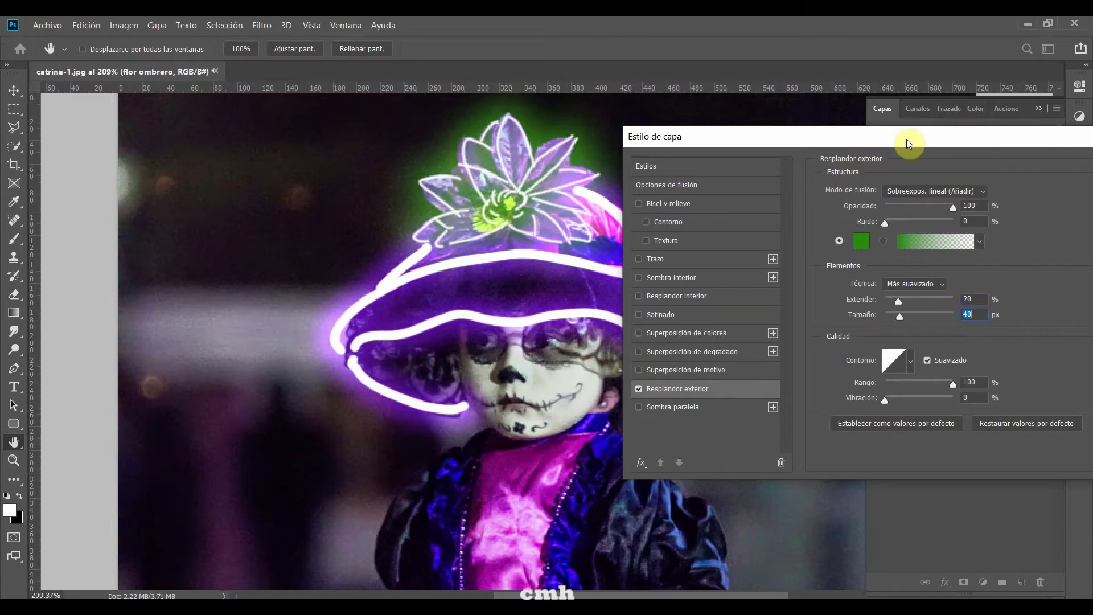
drag(907, 137, 712, 181)
click(974, 215)
key(ctrl+0)
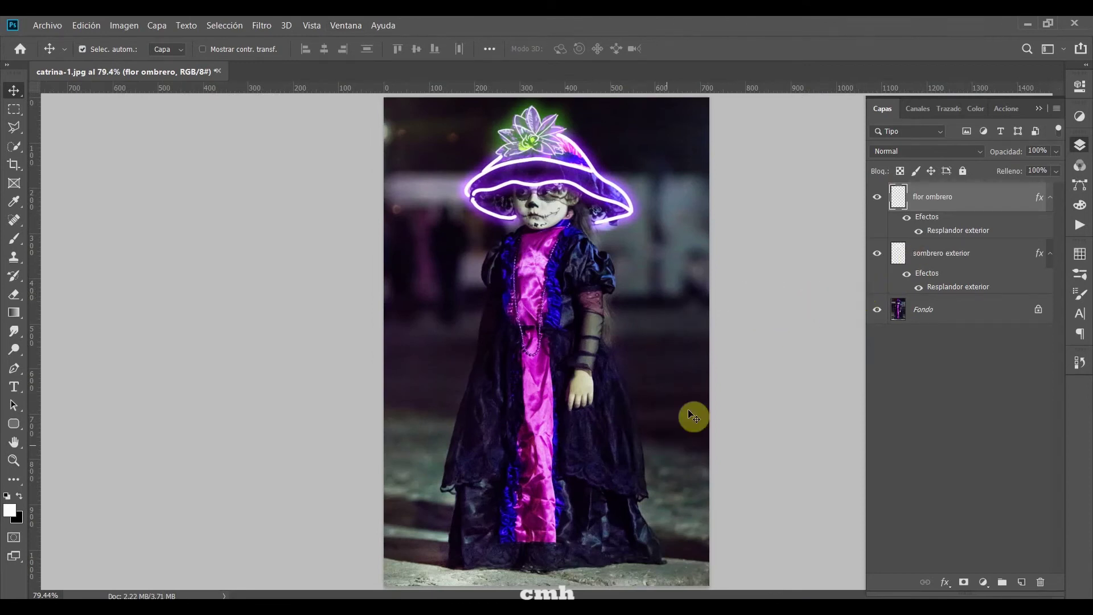
Add two new layers named 'vestido exterior' and 'vestido interior'
click(1022, 583)
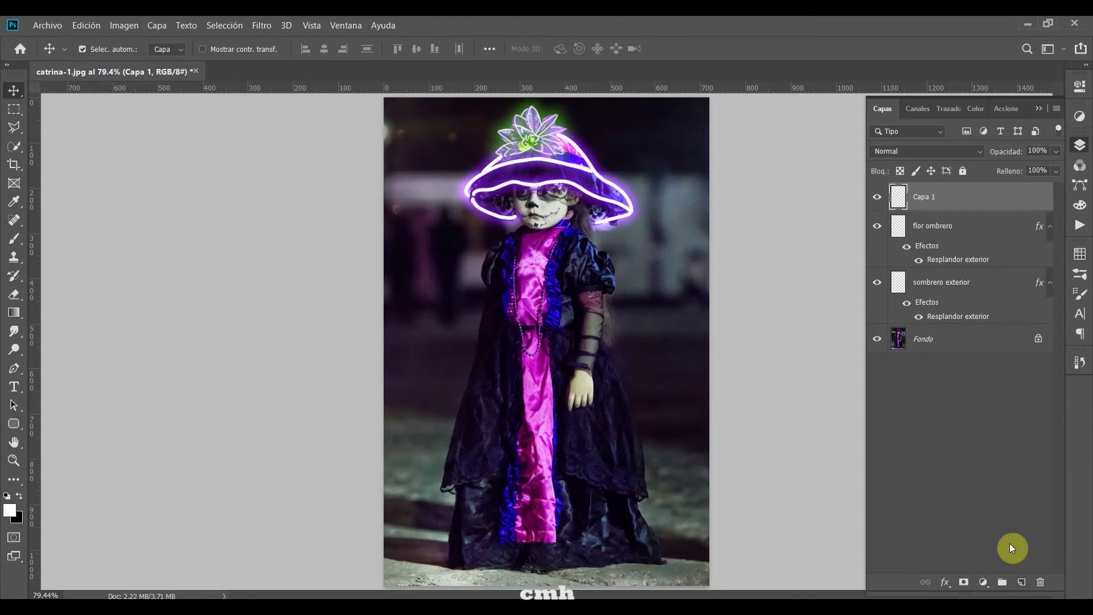
double_click(923, 197)
text(vestido exte)
text(rior)
click(1020, 582)
double_click(923, 196)
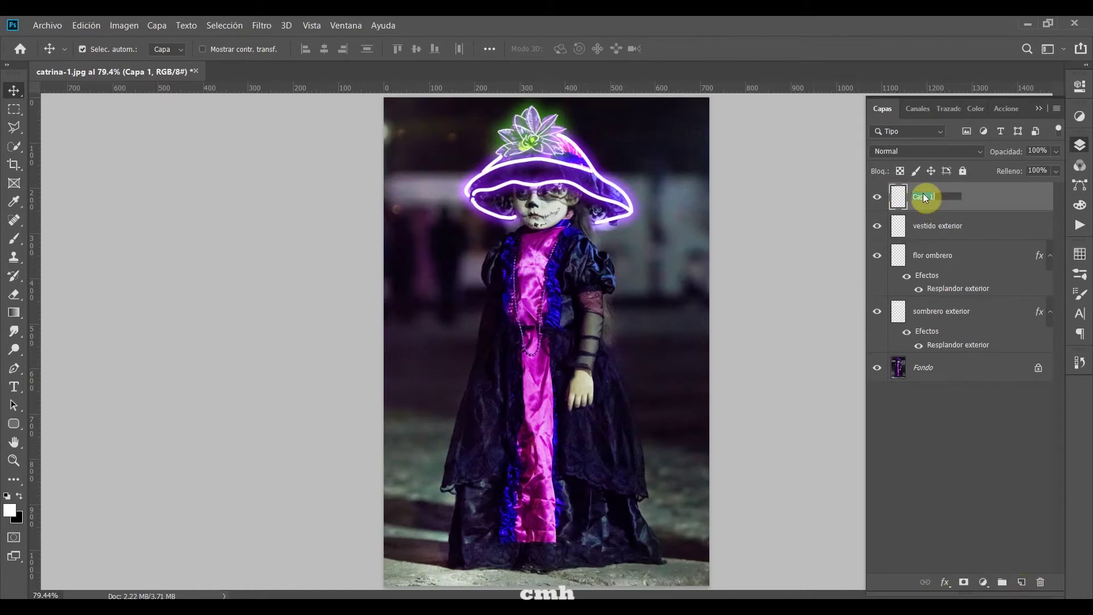
text(vestido interior)
key(Return)
On vestido exterior, outline the dress's sleeve, arm, bodice, skirt panels and hem in white
key(b)
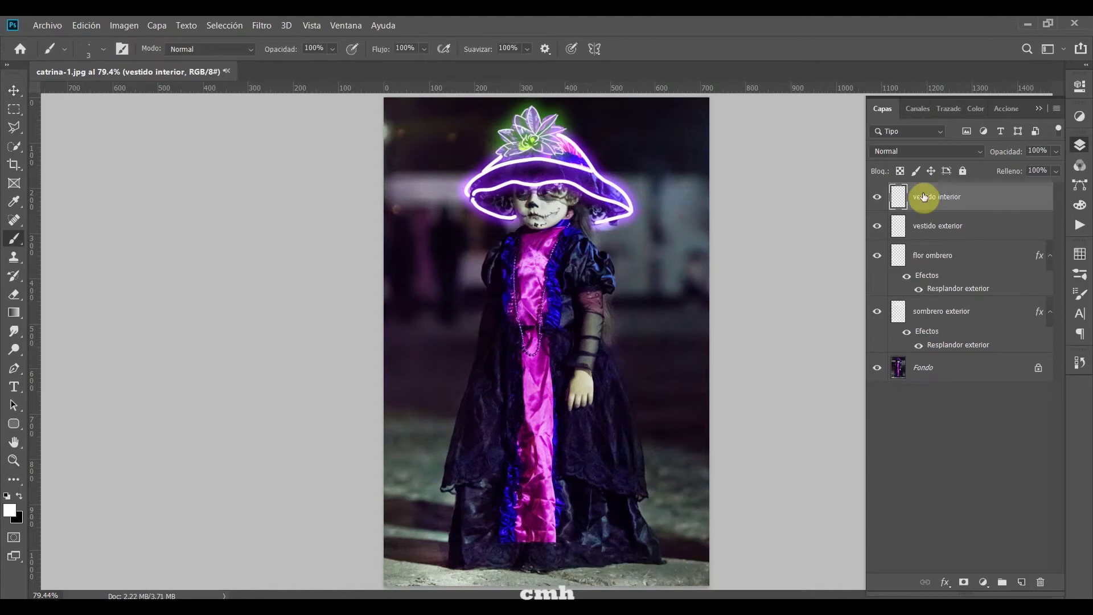
click(953, 231)
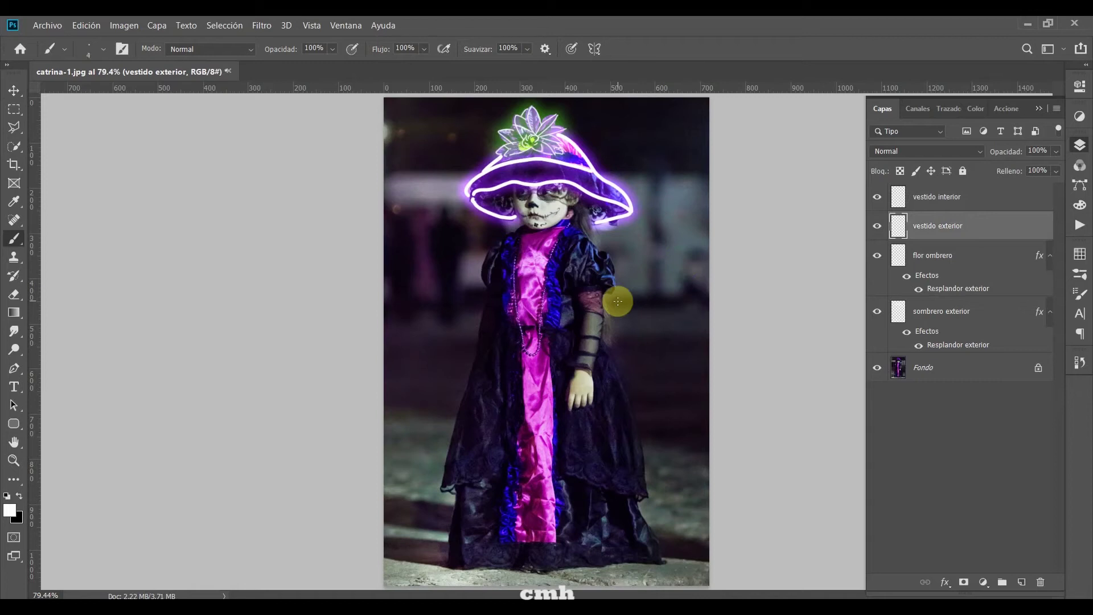
mouse_move(570, 253)
mouse_down()
mouse_move(582, 298)
mouse_move(609, 290)
mouse_move(596, 252)
mouse_up()
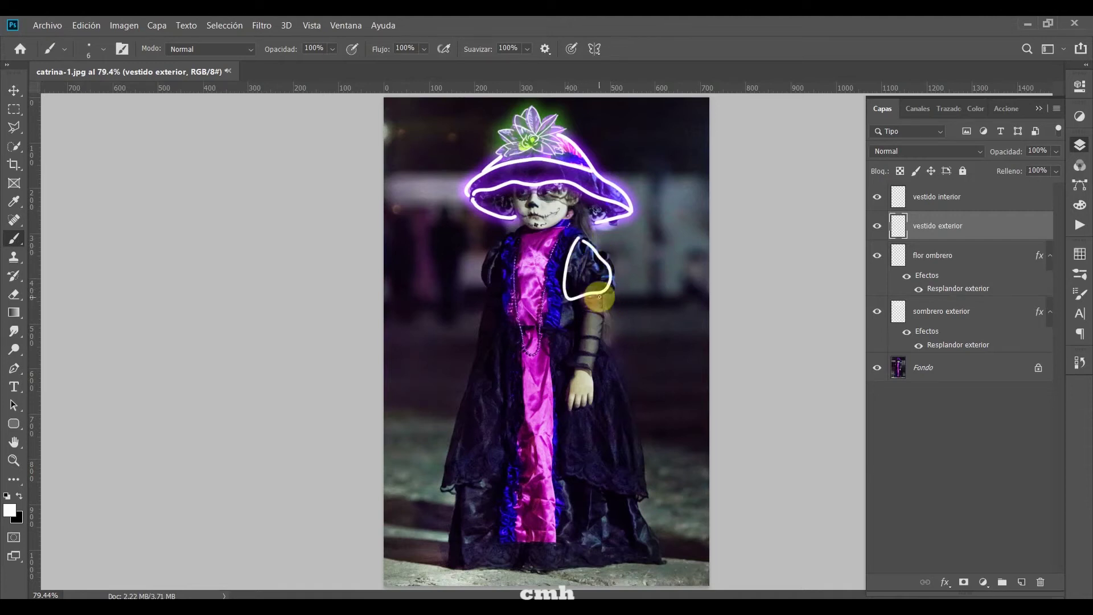
drag(601, 322, 594, 370)
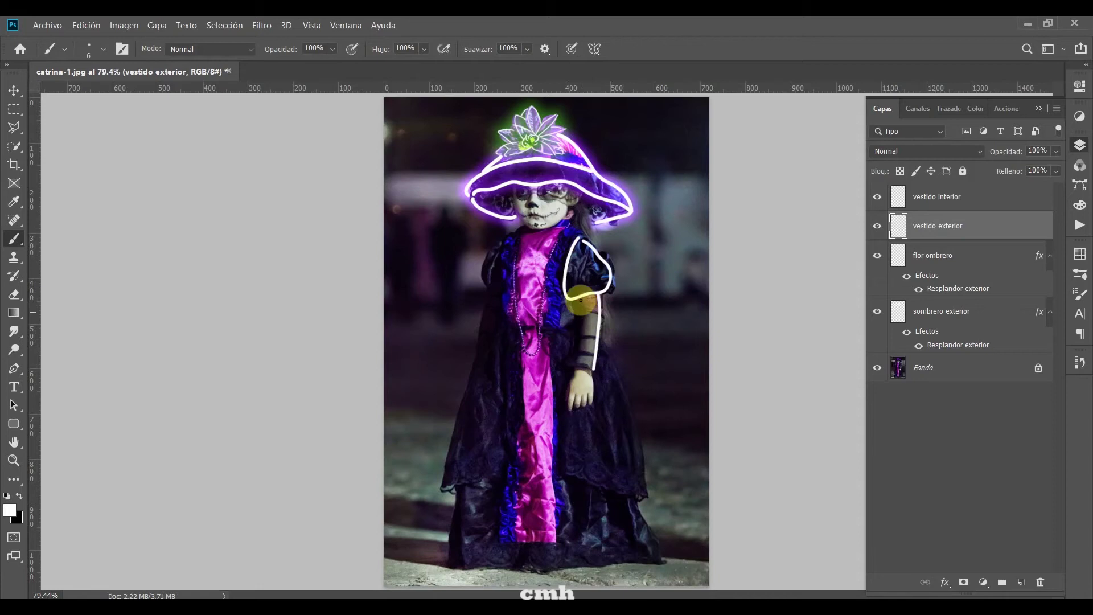
drag(571, 297, 580, 341)
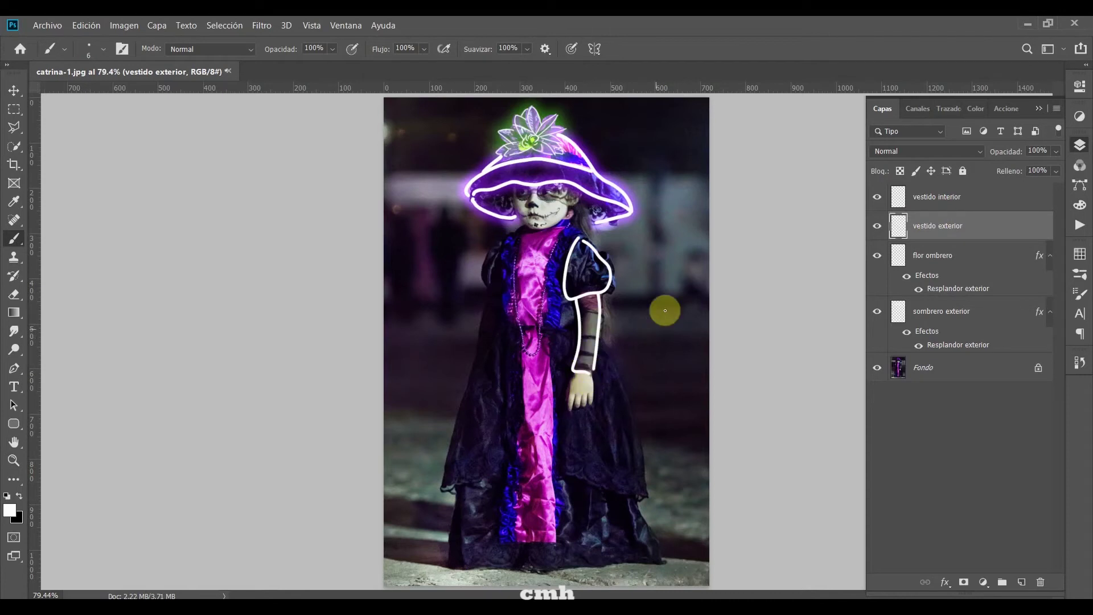
mouse_move(578, 231)
mouse_down()
mouse_move(487, 319)
mouse_move(450, 487)
mouse_up()
drag(555, 335, 634, 498)
drag(657, 555, 450, 560)
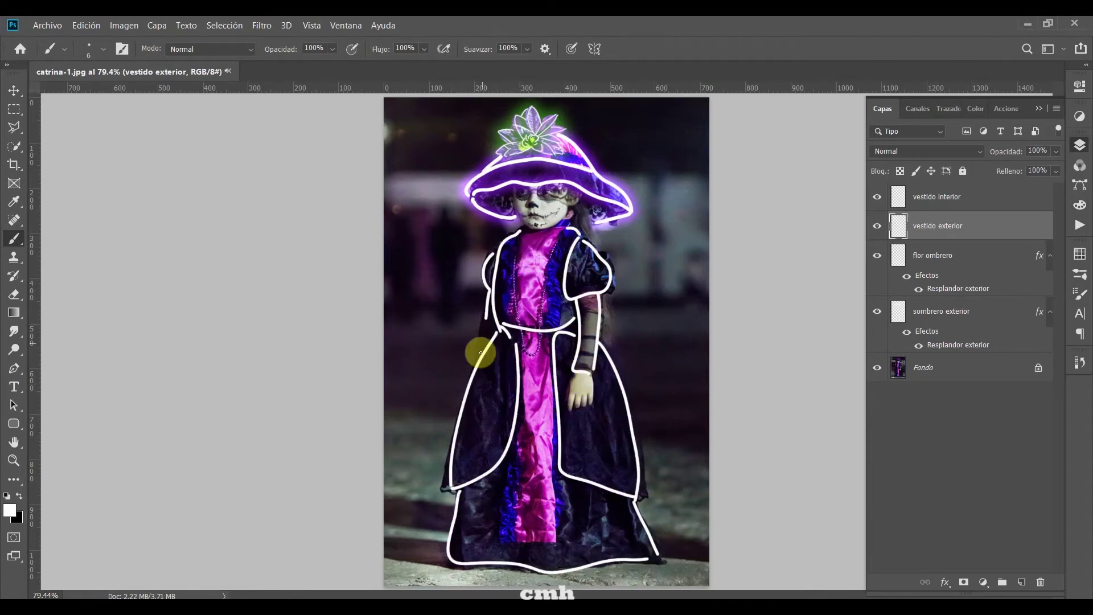
click(546, 400)
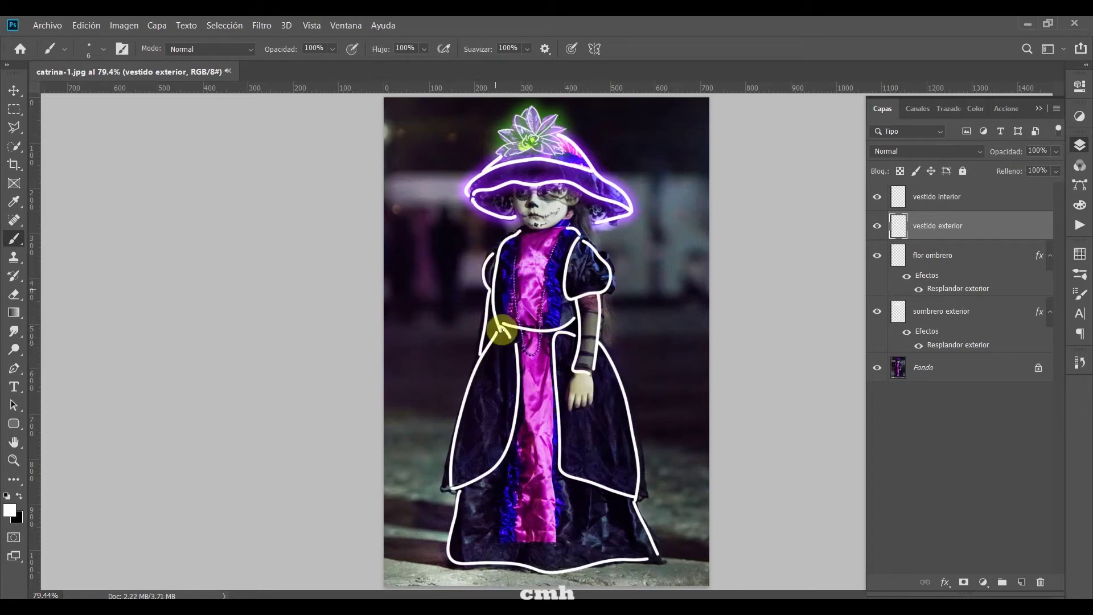
click(952, 200)
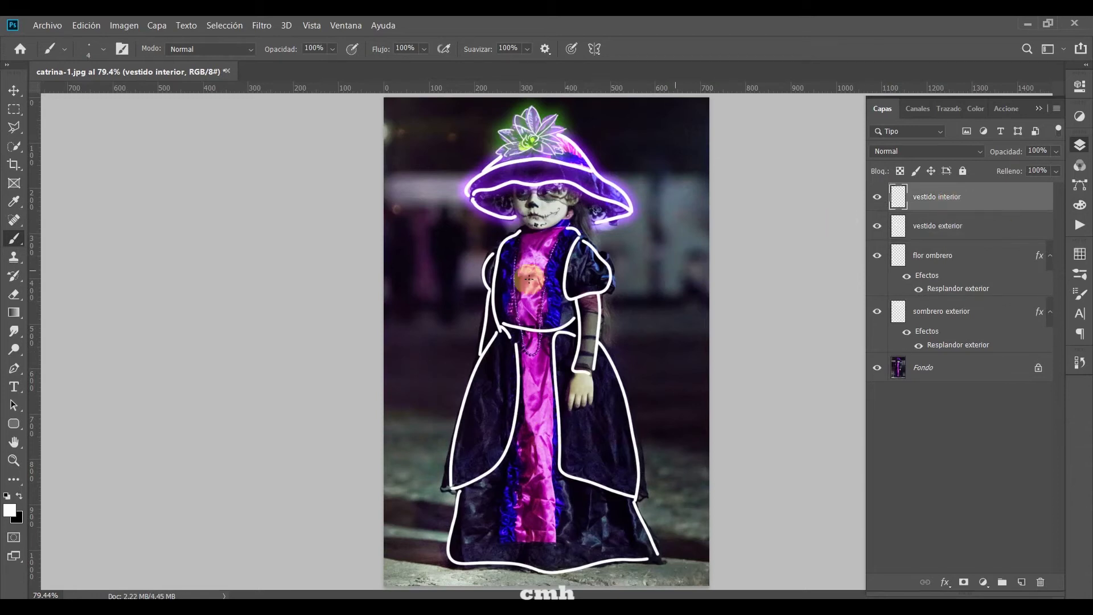
Paint white lines along the pink inner panel, chest, waist, neckline, sleeve and skirt folds
drag(552, 243, 548, 336)
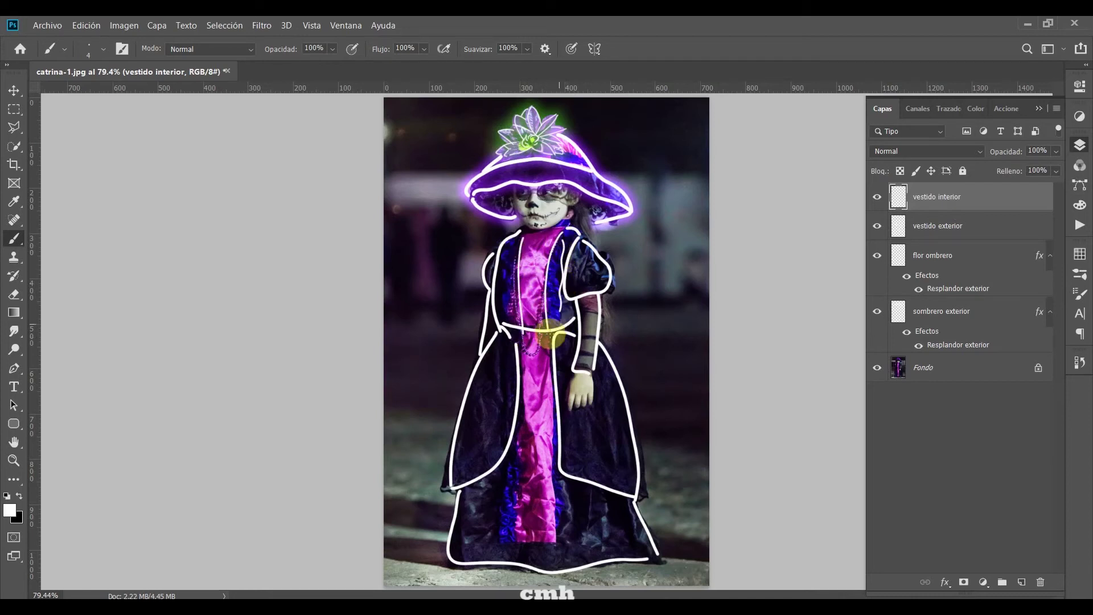
drag(512, 244, 509, 276)
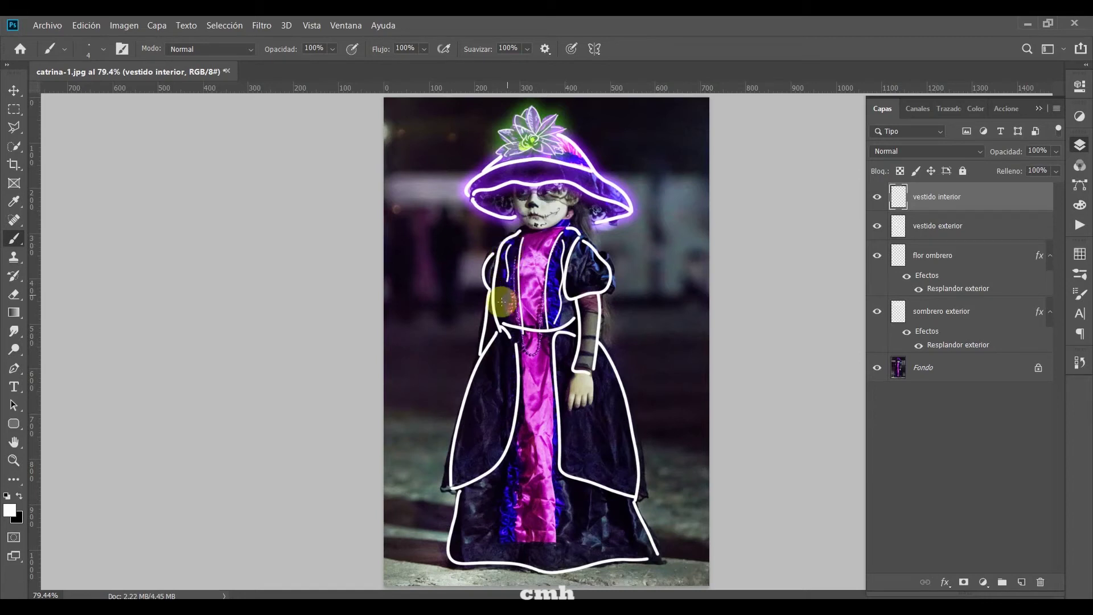
drag(543, 345, 526, 436)
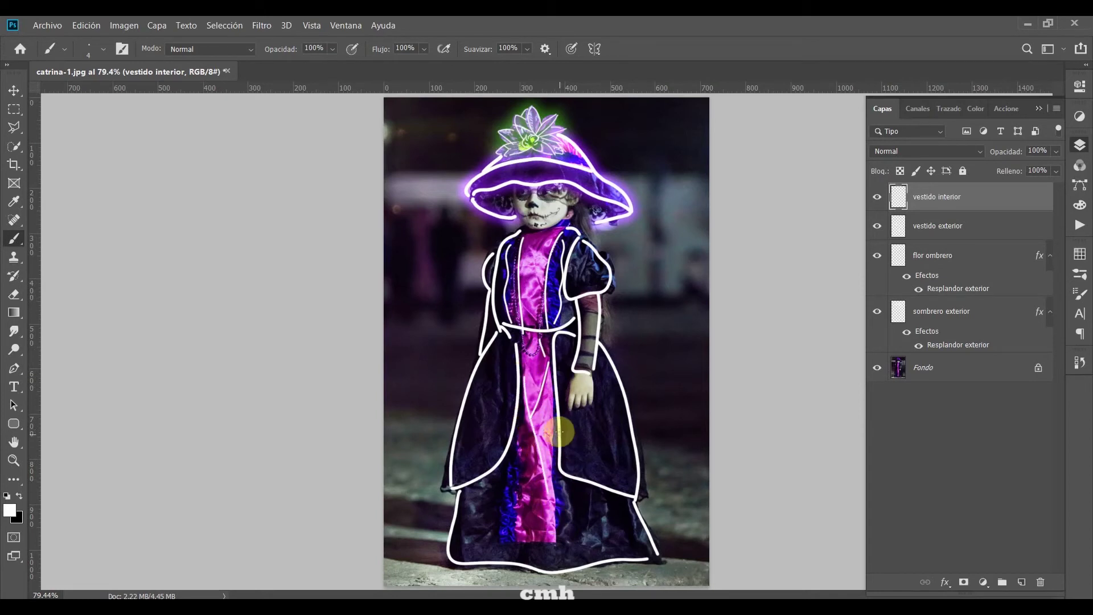
mouse_move(555, 407)
mouse_down()
mouse_move(551, 539)
mouse_move(511, 540)
mouse_up()
drag(510, 455, 506, 526)
drag(587, 424, 608, 501)
drag(486, 379, 484, 438)
drag(463, 509, 462, 538)
drag(578, 273, 580, 301)
drag(515, 253, 518, 285)
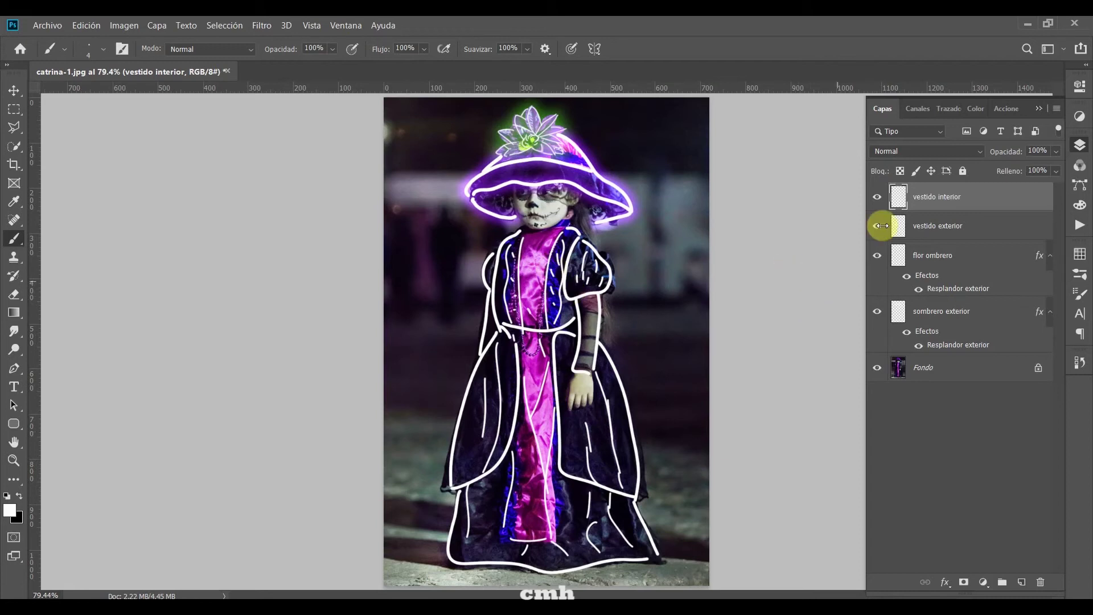
click(974, 232)
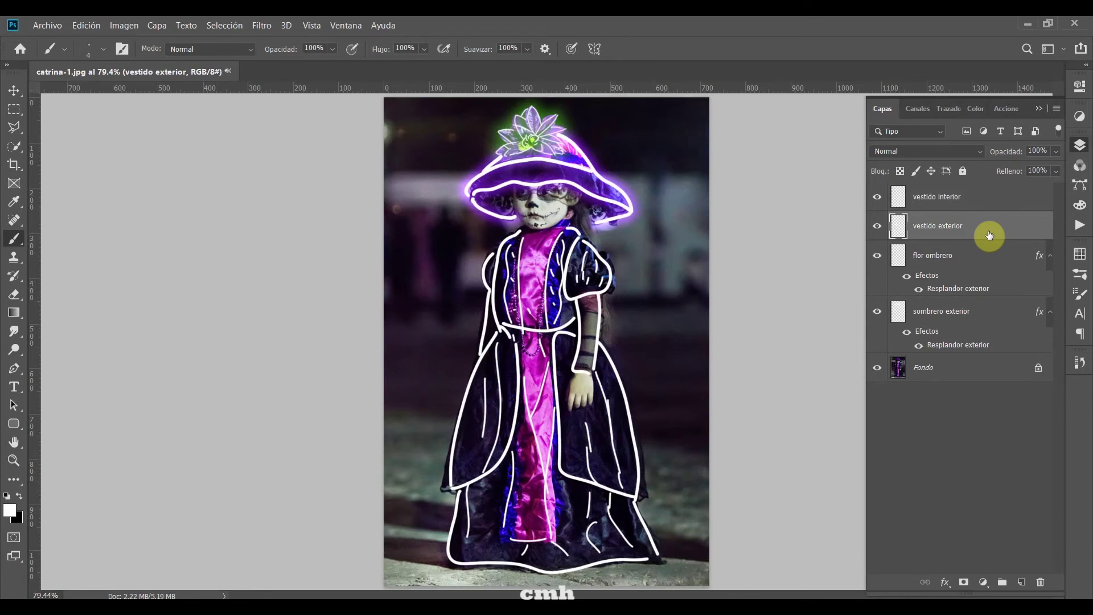
Add an outer glow to vestido exterior and set its colour to bright teal
double_click(988, 234)
drag(598, 185, 852, 124)
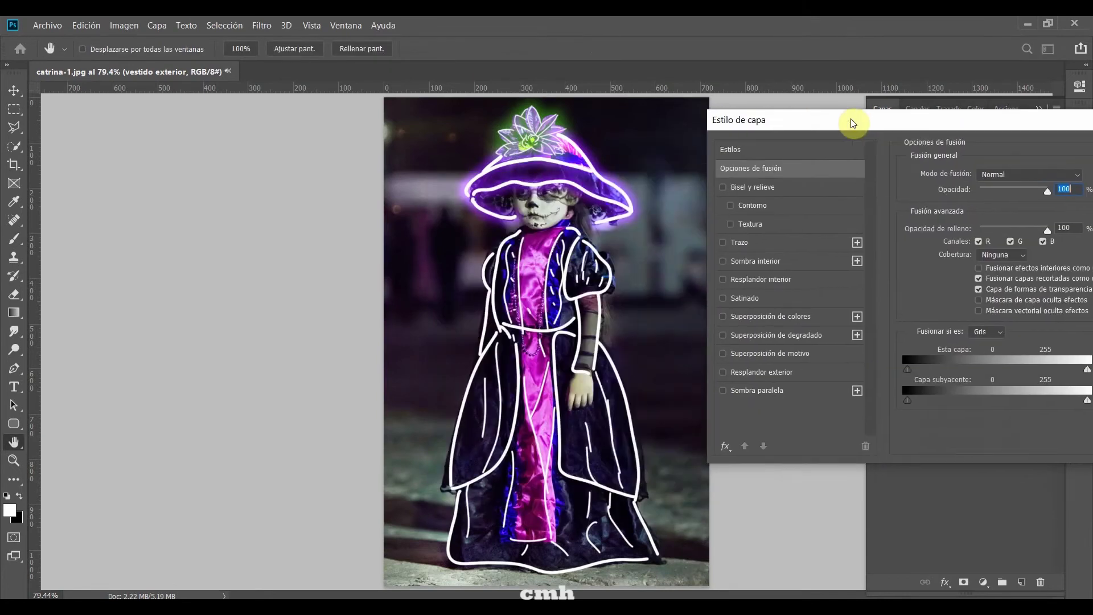
click(763, 374)
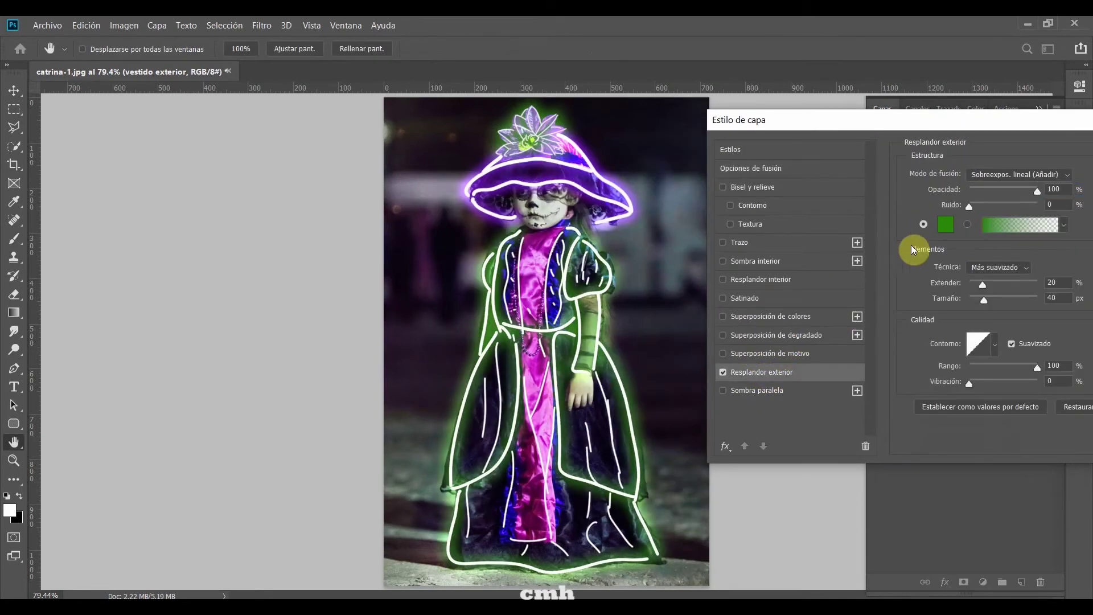
click(945, 225)
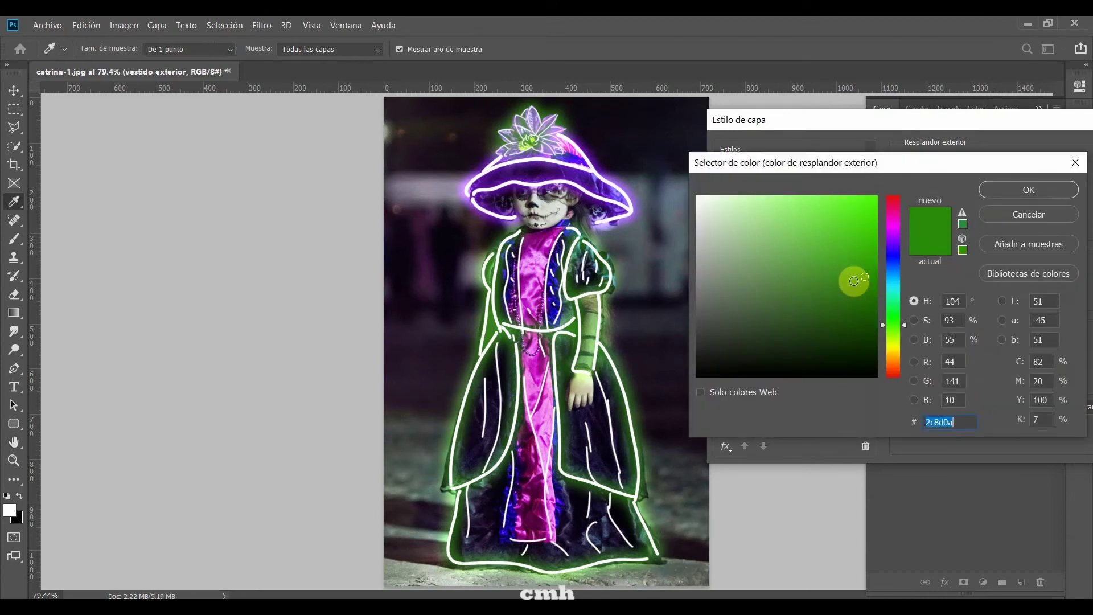
click(893, 254)
click(829, 250)
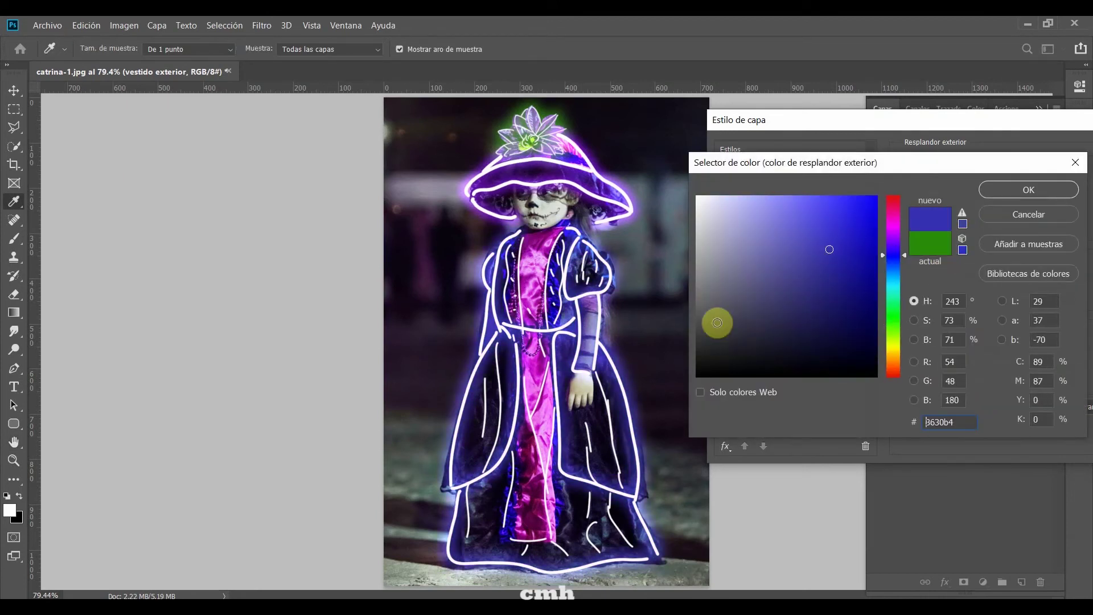
click(894, 294)
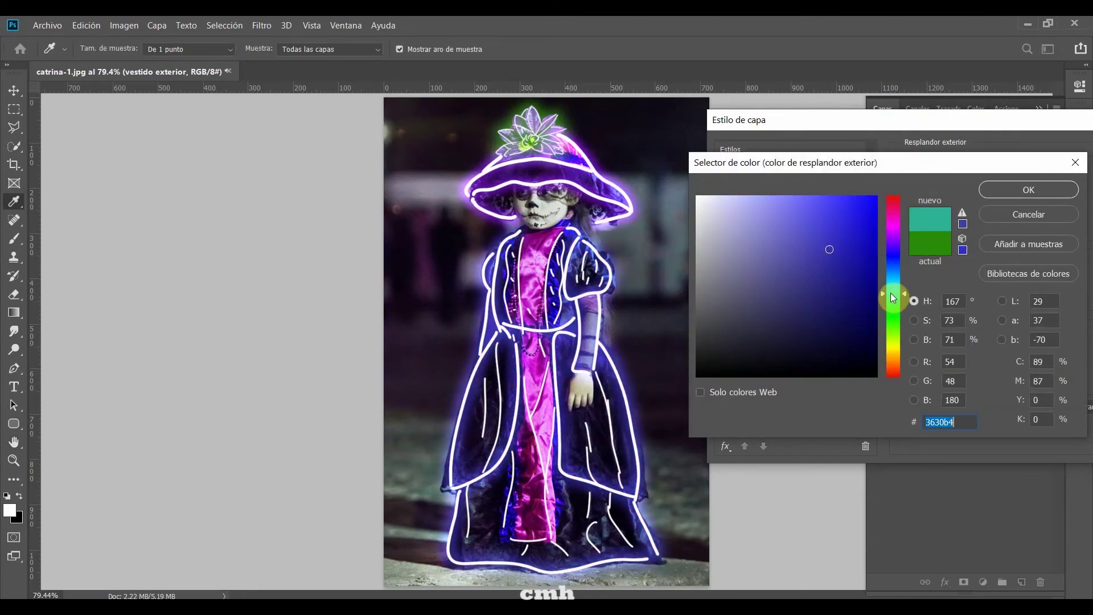
drag(854, 268, 870, 241)
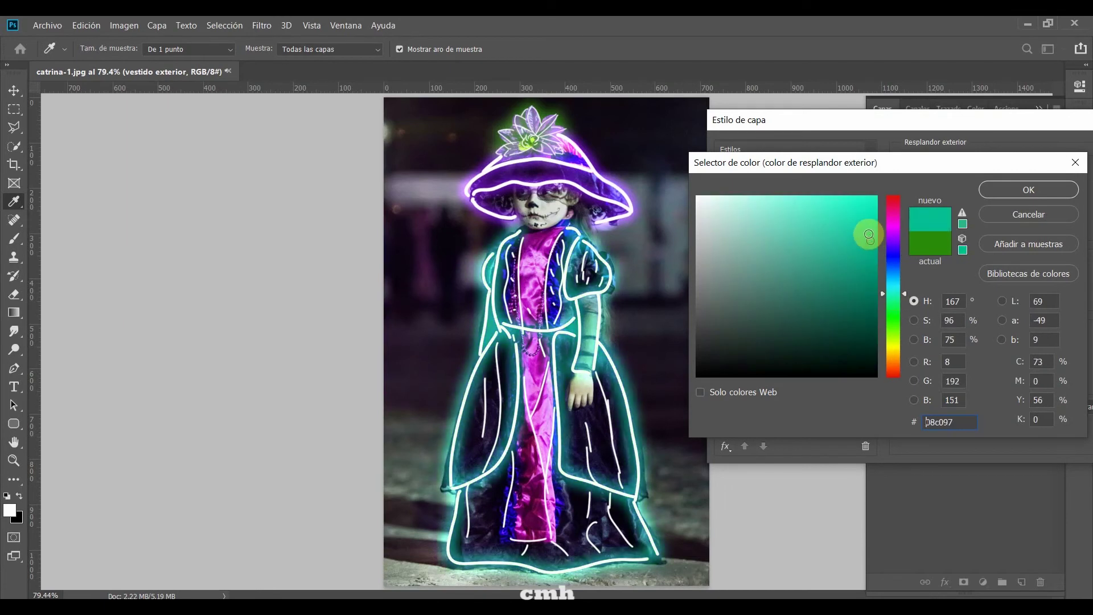
click(1031, 189)
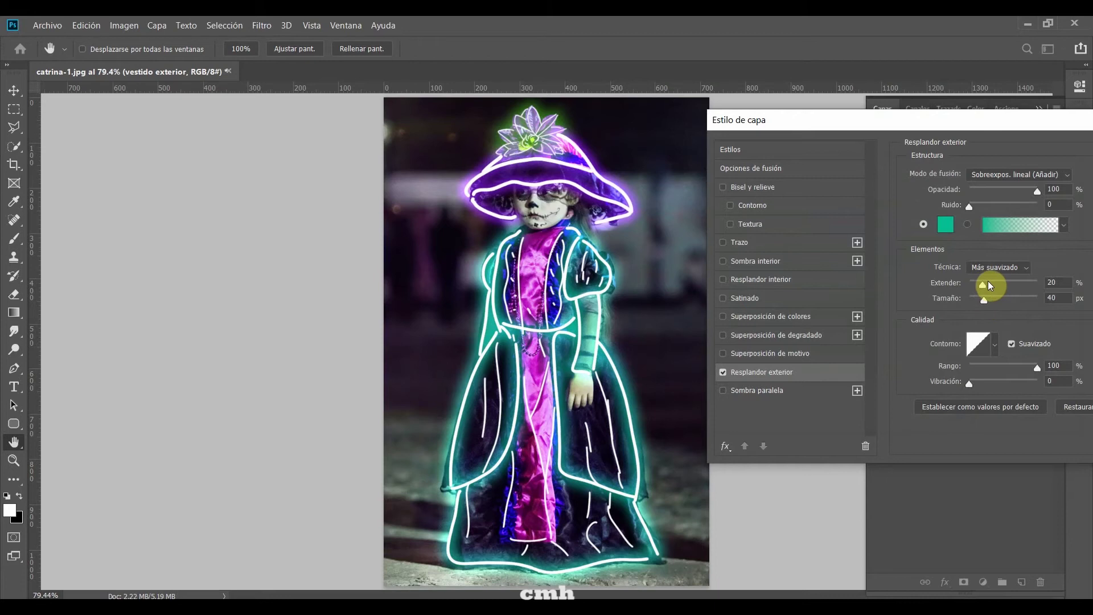
Set the dress glow to 34% spread and 40 px size and apply it
drag(983, 284, 991, 285)
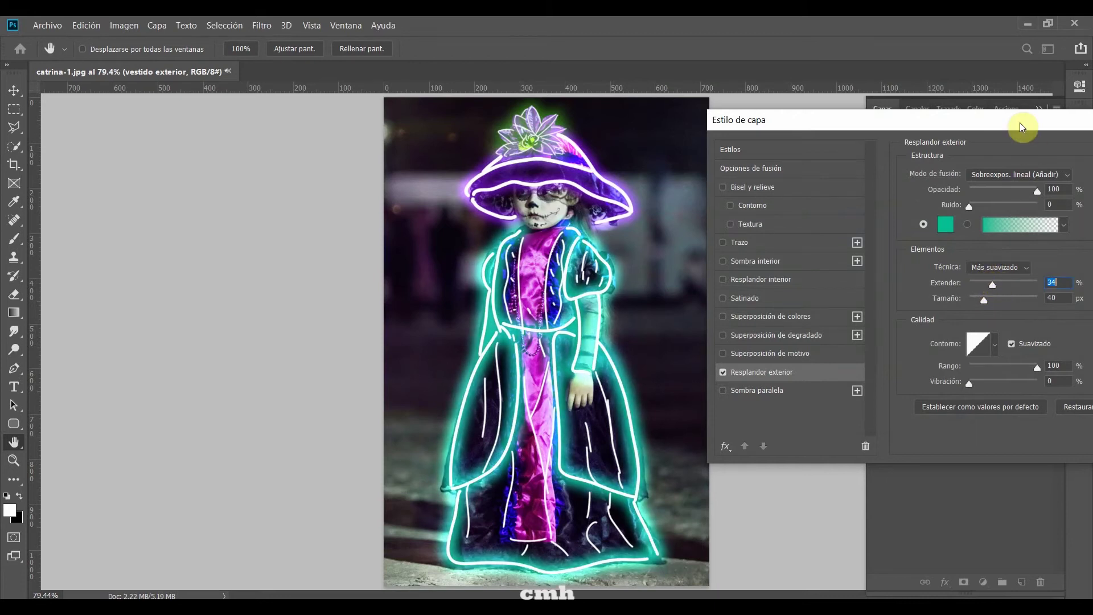
drag(1023, 122, 979, 169)
key(b)
key(Return)
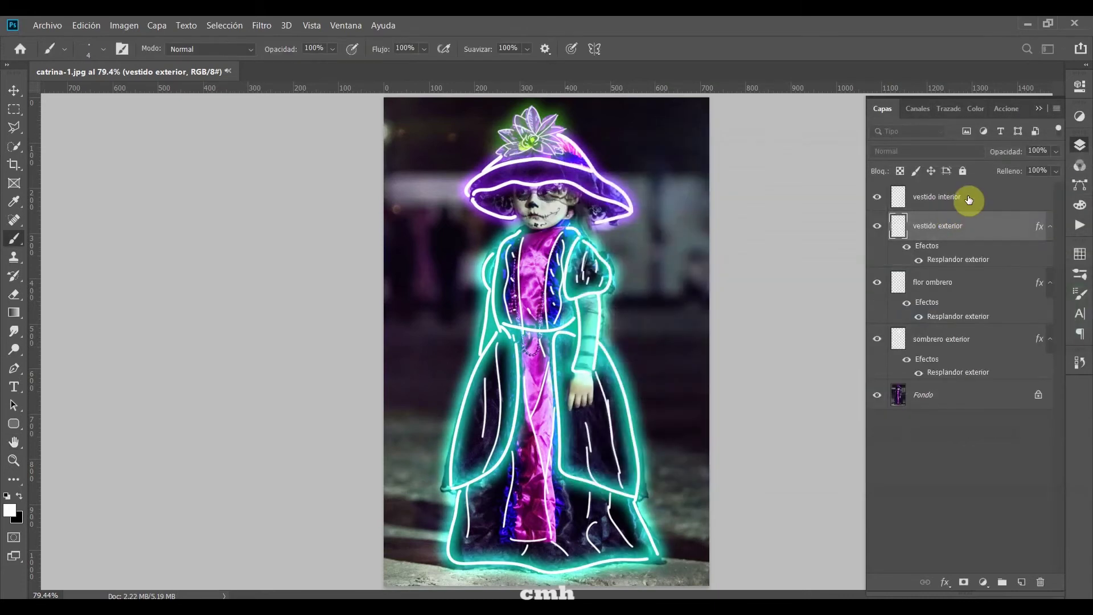
double_click(981, 200)
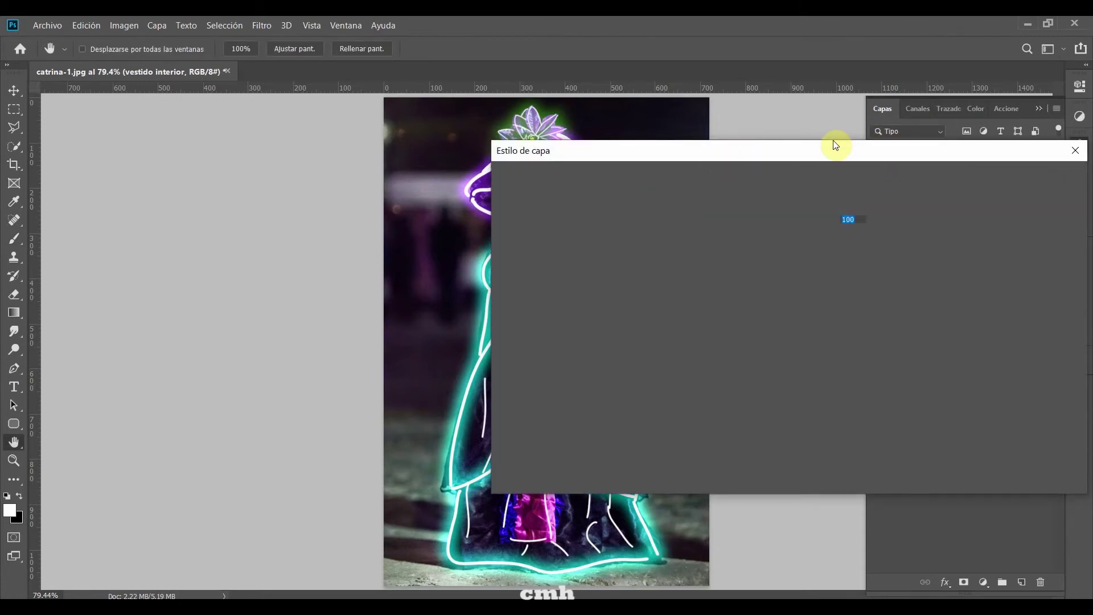
Give vestido interior a purple #a113f3 outer glow at 41% spread and 13 px size
click(761, 388)
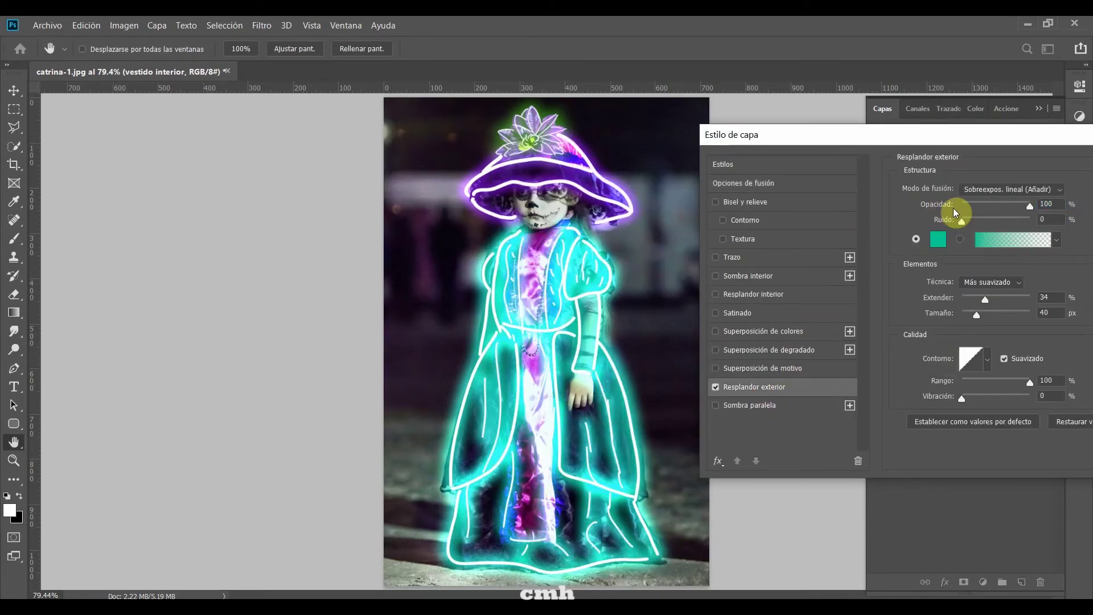
click(938, 239)
drag(879, 273, 880, 197)
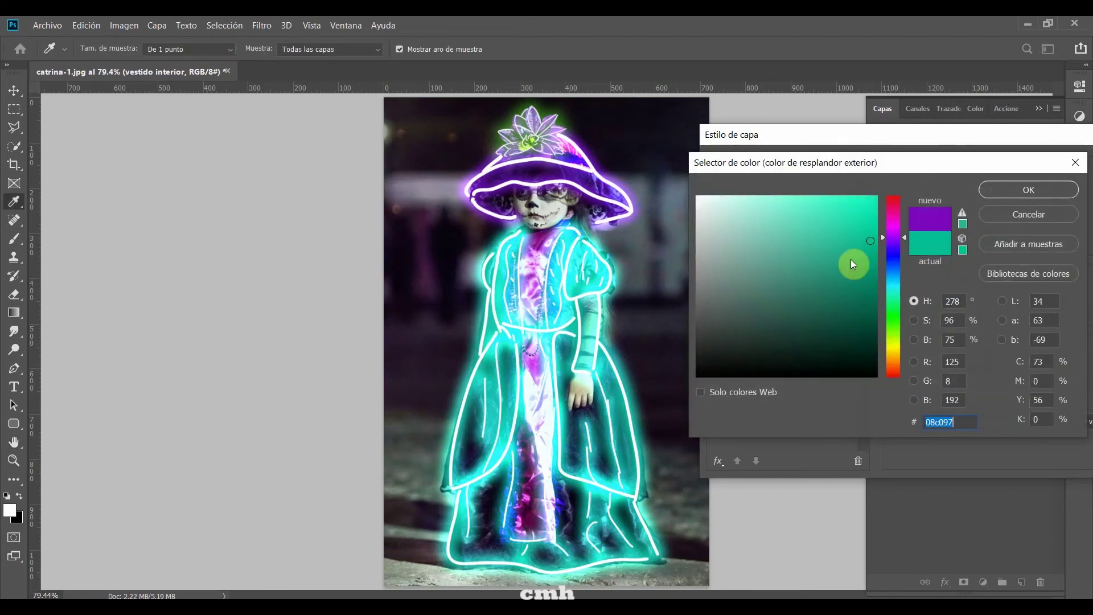
click(864, 204)
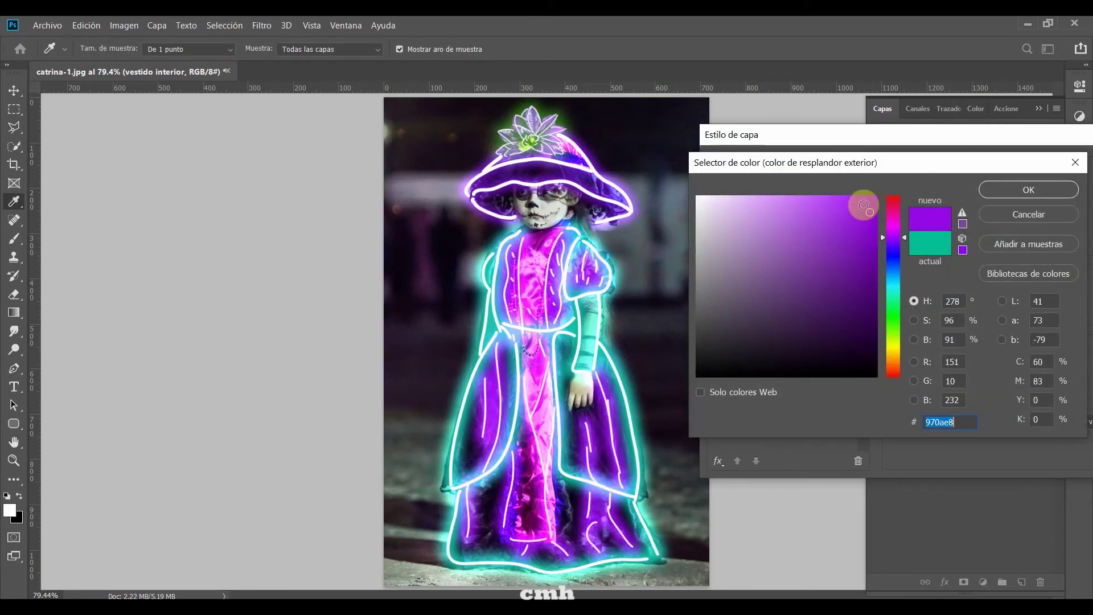
click(1017, 192)
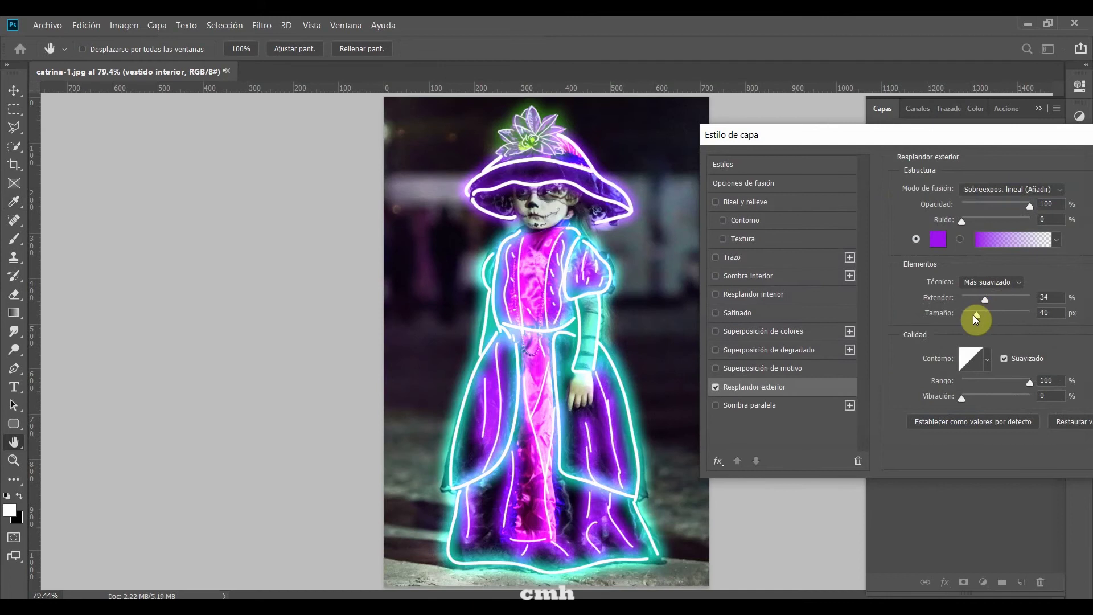
drag(976, 318, 962, 321)
click(970, 300)
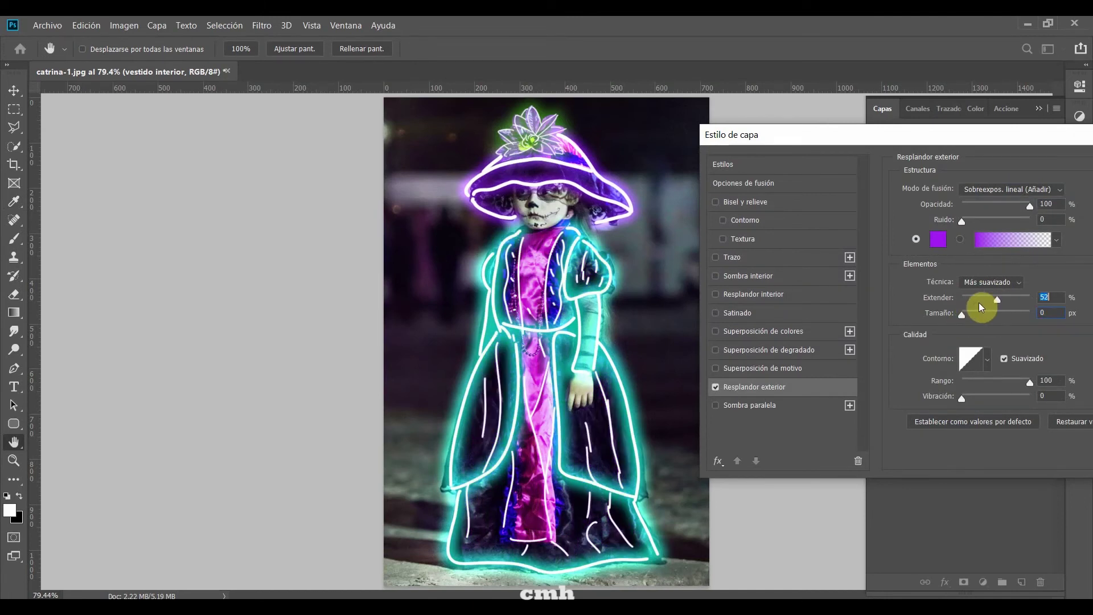
mouse_move(971, 308)
mouse_down()
mouse_move(971, 317)
mouse_move(989, 303)
mouse_up()
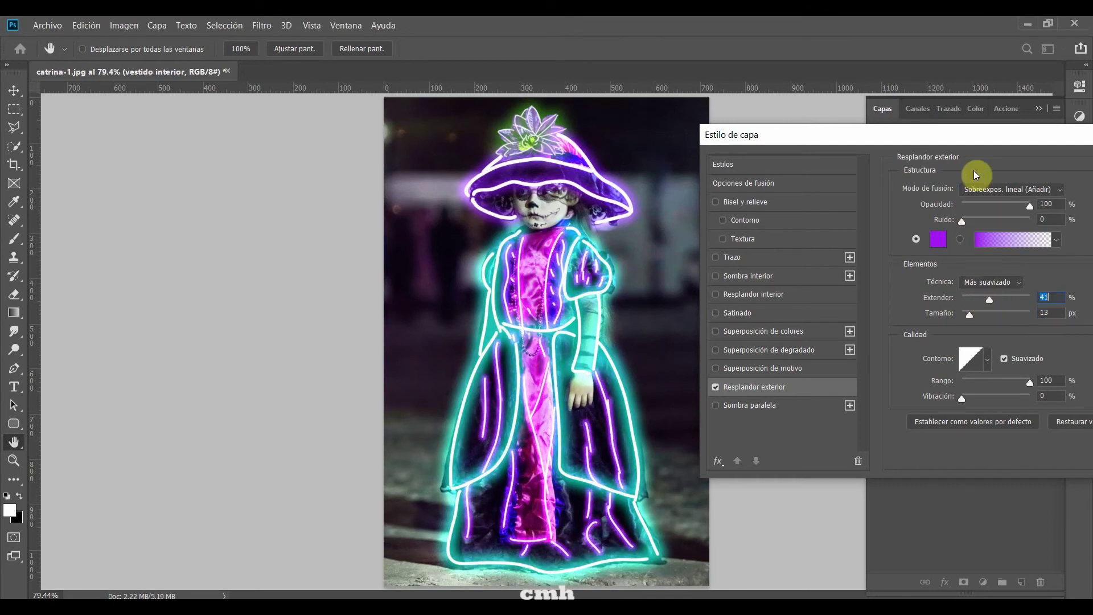
drag(976, 139, 829, 169)
click(1050, 206)
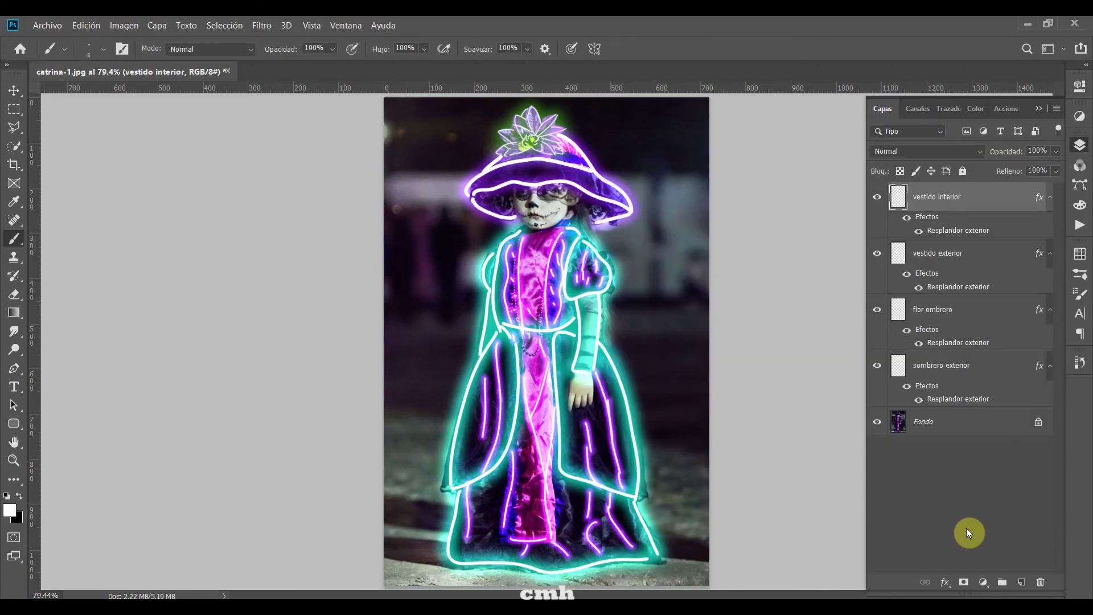
Add a new layer in Aclarar (Lighten) blend mode and zoom the dress to 200%
click(1022, 582)
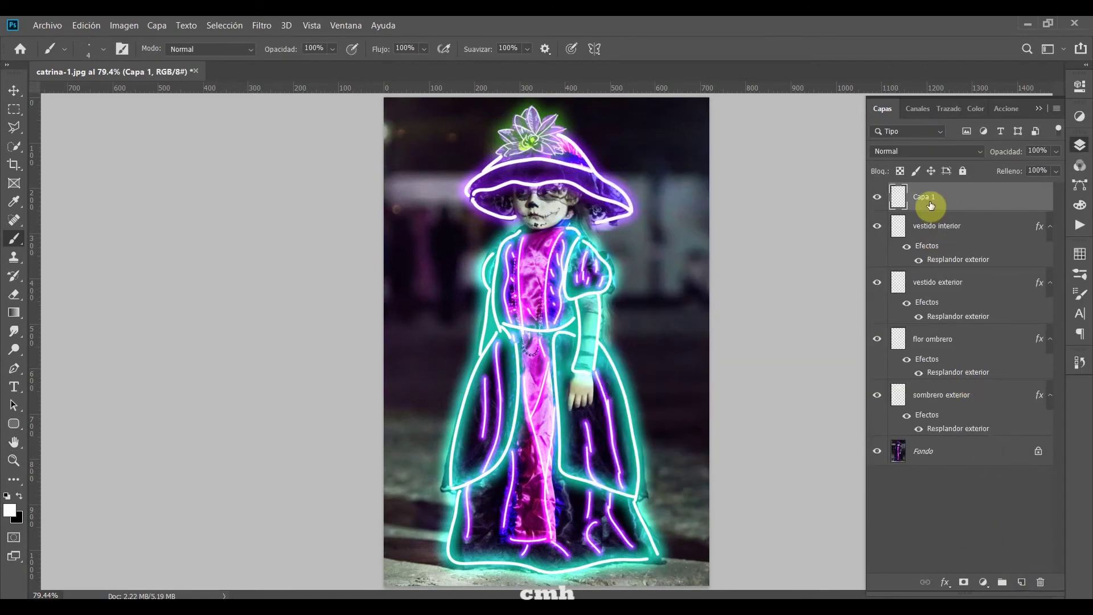
text(resplandor vestido)
click(945, 149)
click(940, 271)
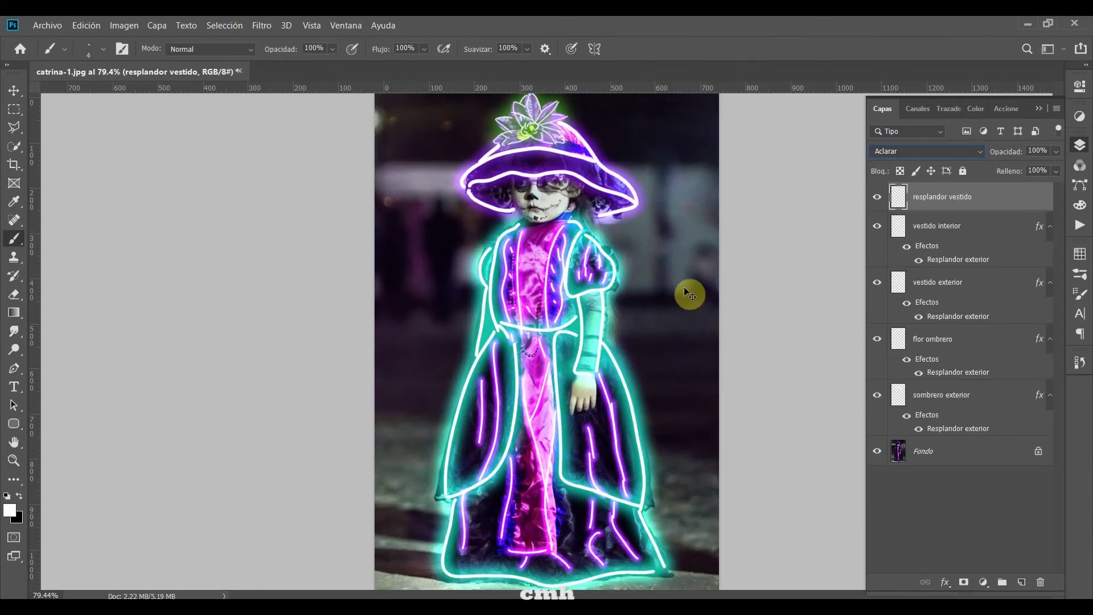
key(ctrl+plus)
key(ctrl+plus)
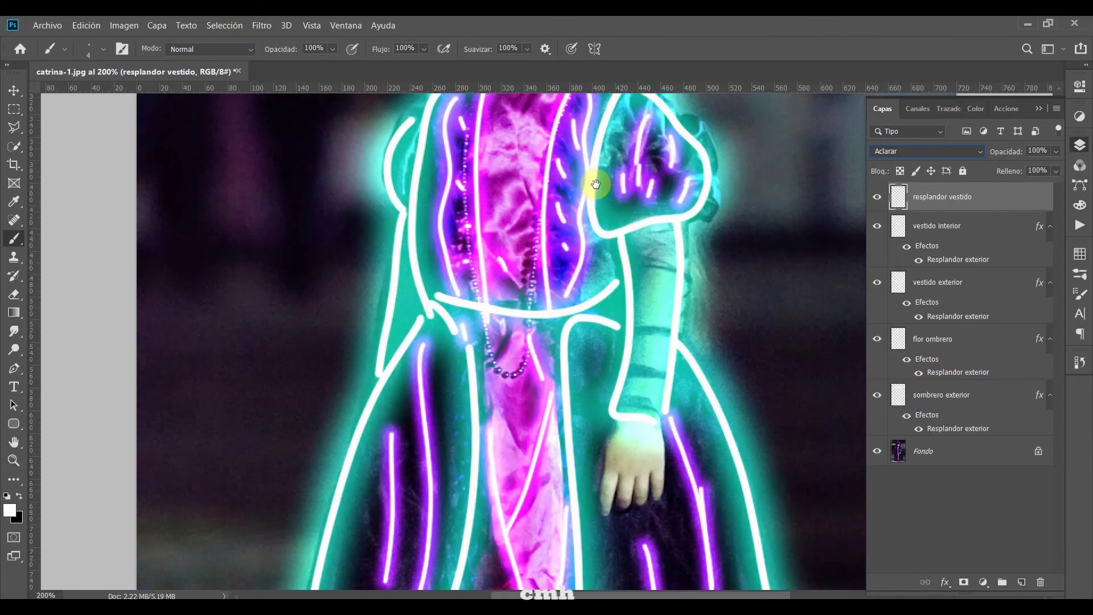
drag(597, 183, 621, 466)
Dab soft brush glow on the dress's left side and right sleeve, sampling cyan from the dress glow
key(b)
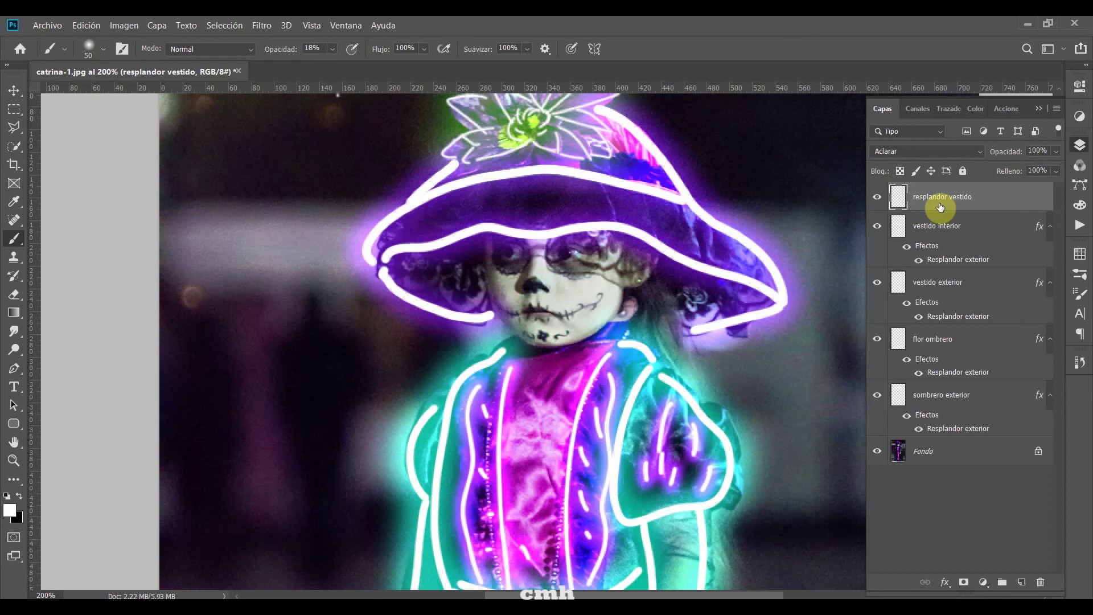
click(448, 477)
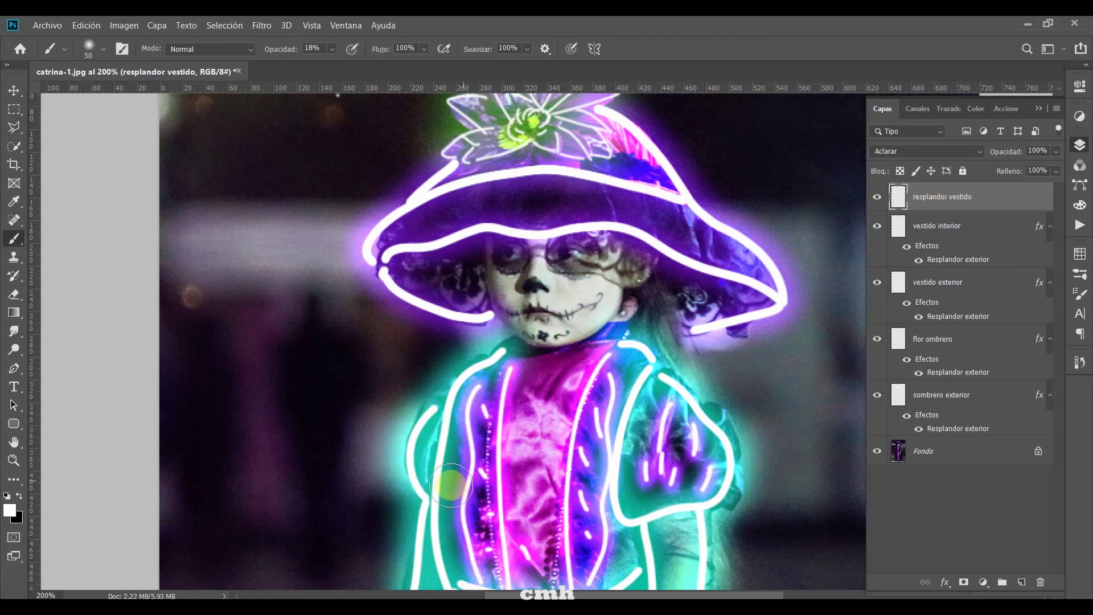
click(644, 455)
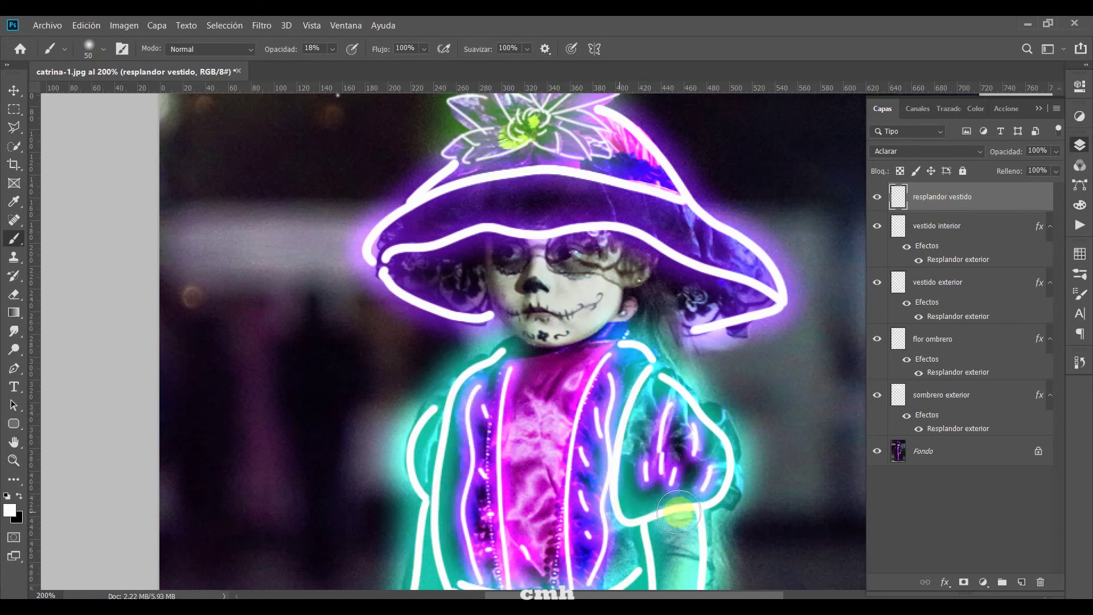
click(9, 512)
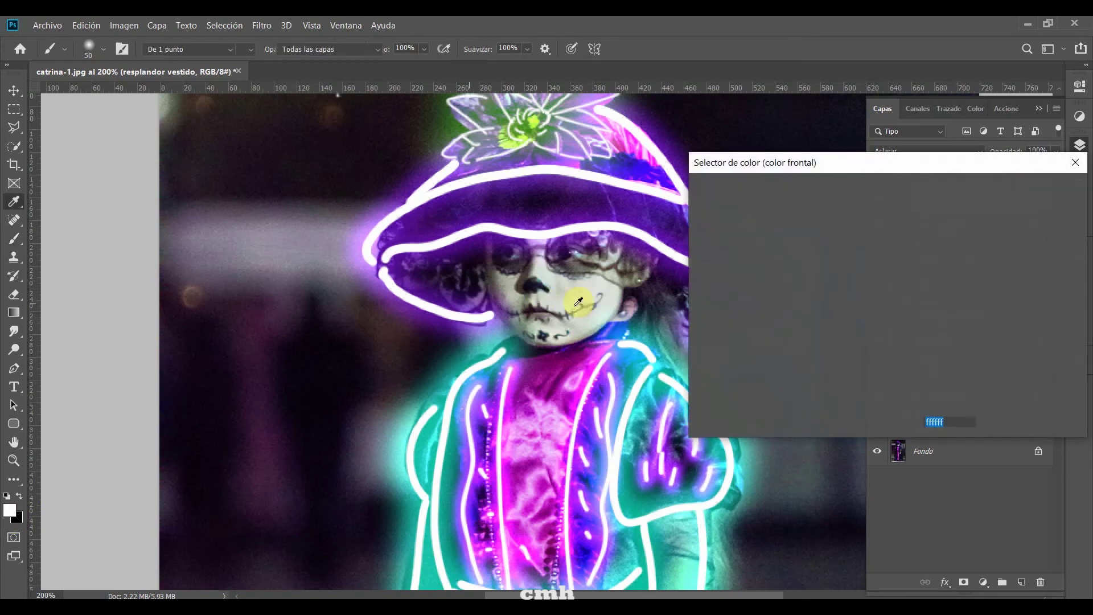
click(423, 456)
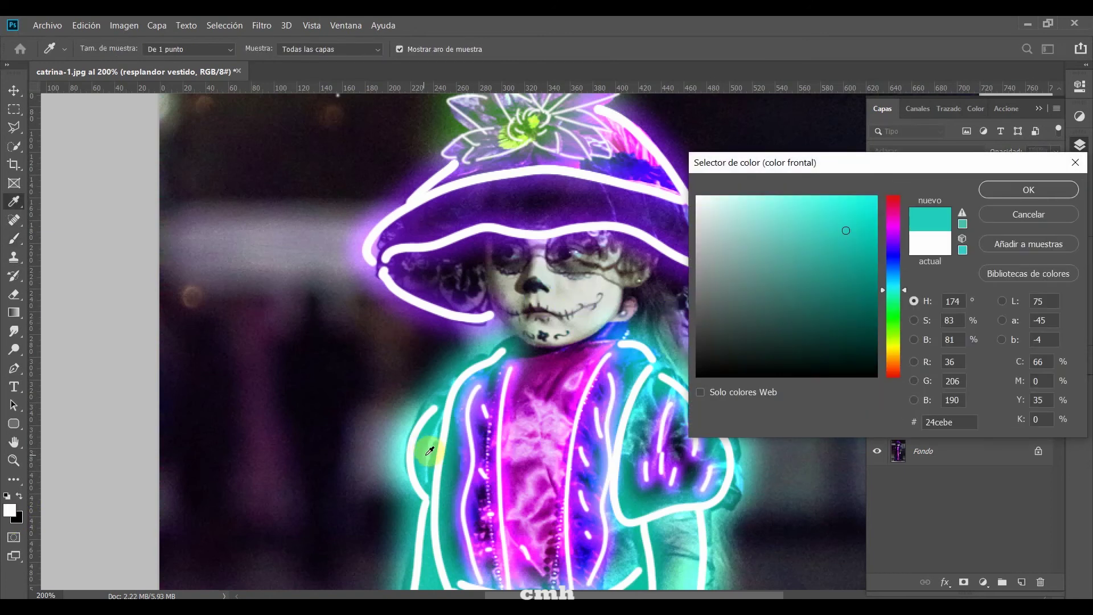
click(1031, 189)
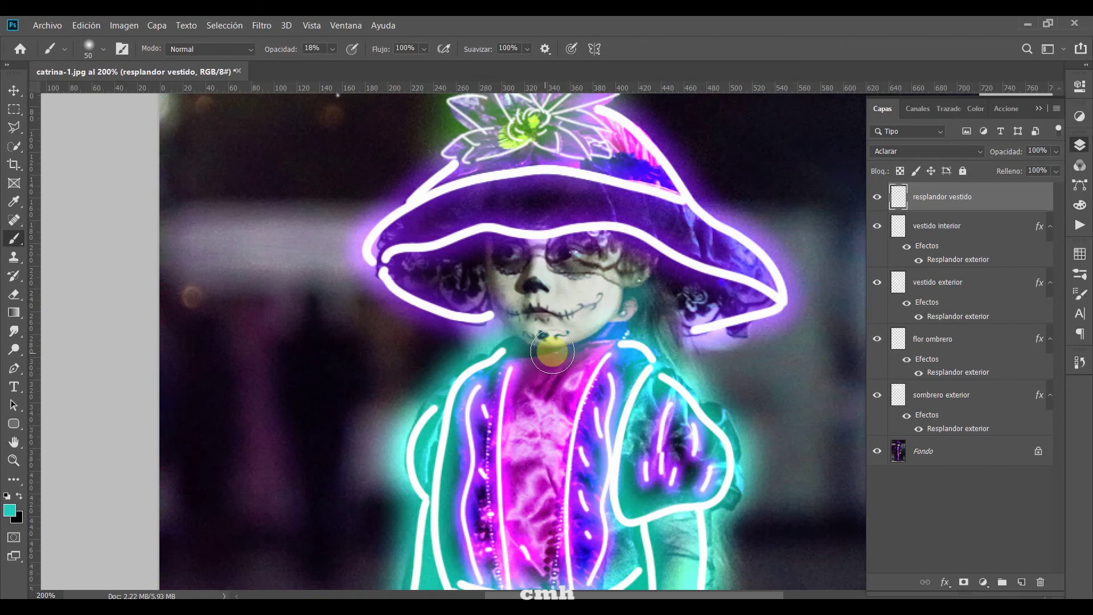
Toggle the dress glow layer to compare, lower its opacity to about half, and add a new layer
click(877, 198)
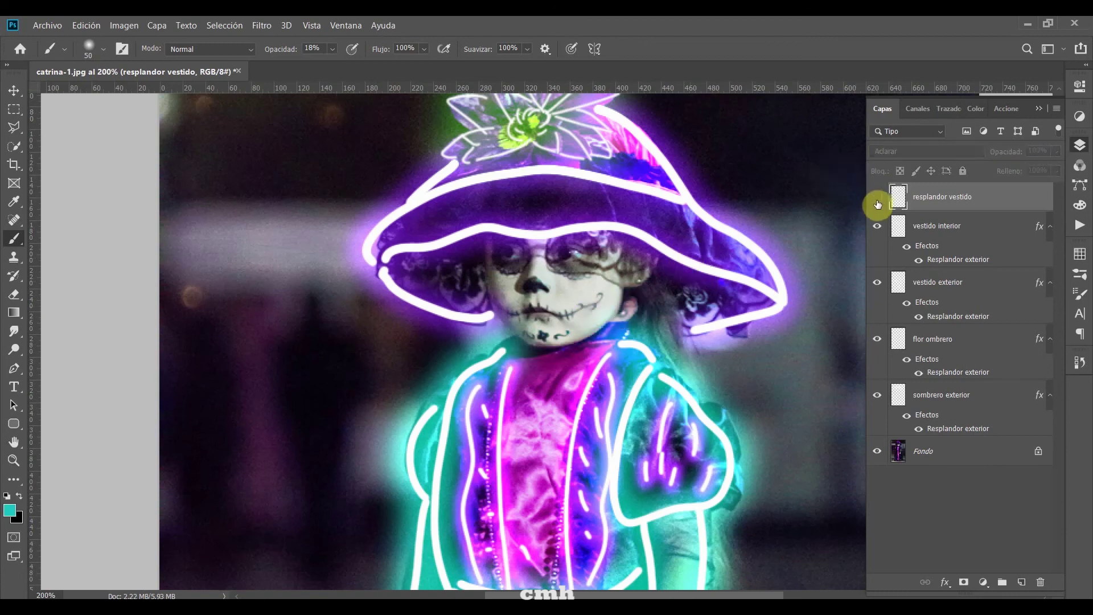
click(877, 198)
click(1052, 154)
drag(1015, 173, 1018, 173)
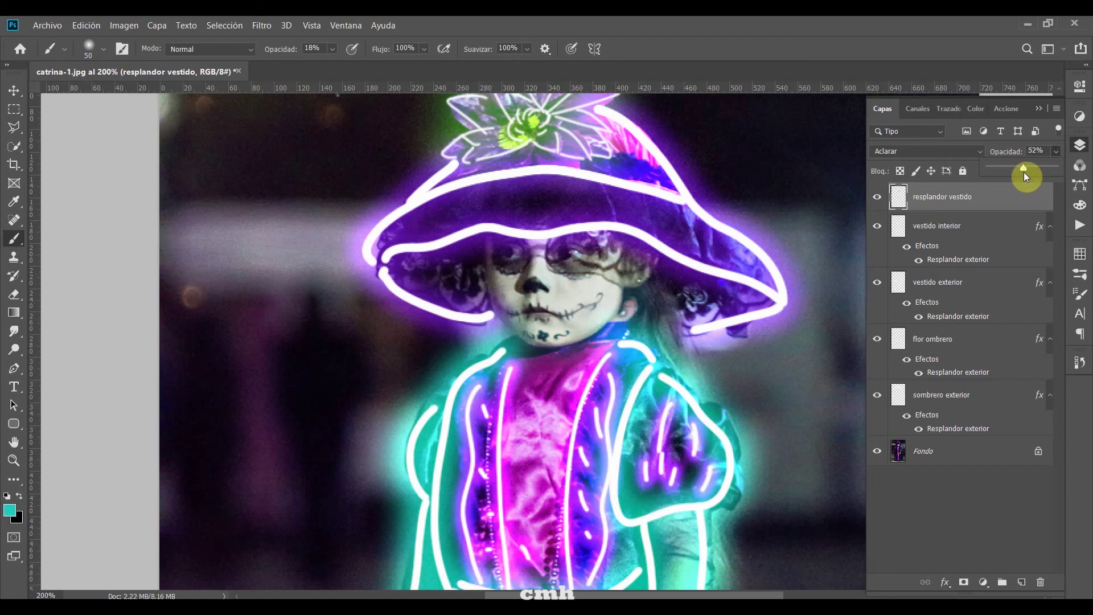
click(1022, 582)
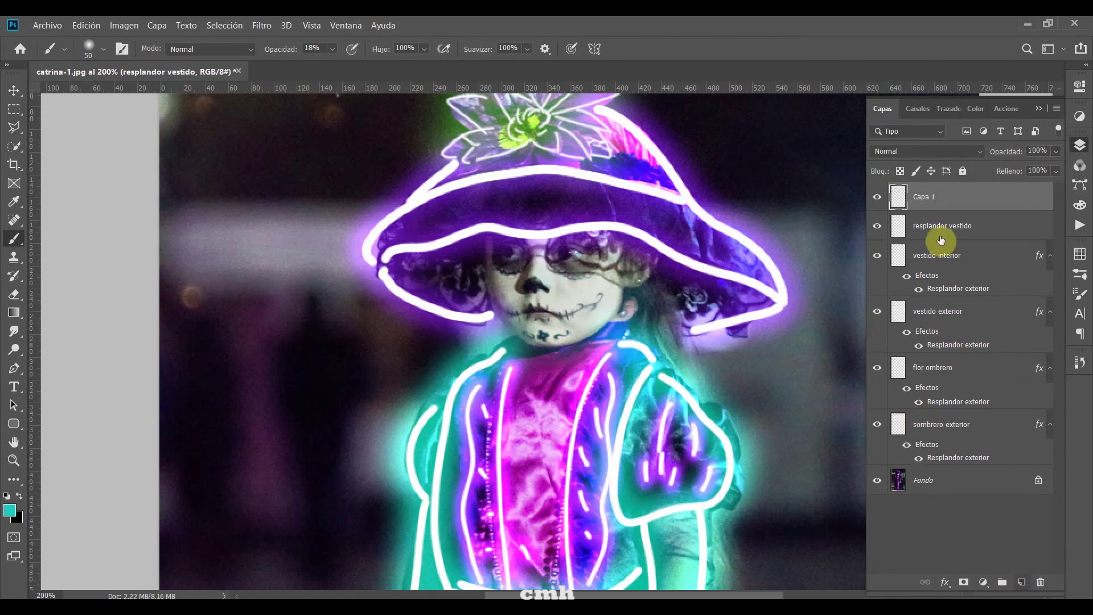
Rename the new layer resplandor sombrero and sample purple from the hat glow as the painting colour
double_click(933, 196)
text(resplandor sombrero)
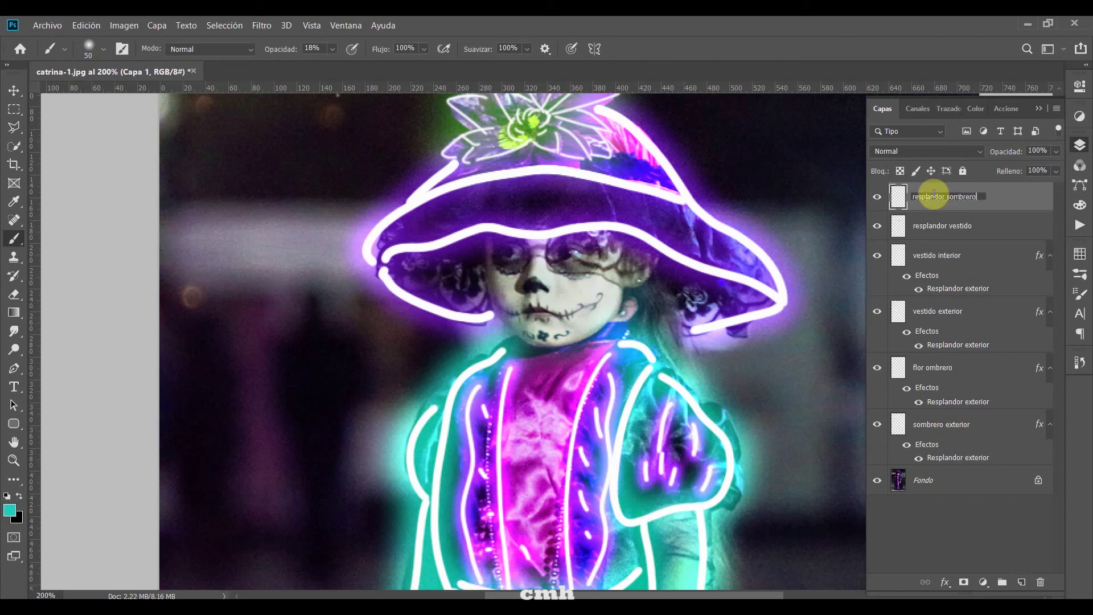
key(Return)
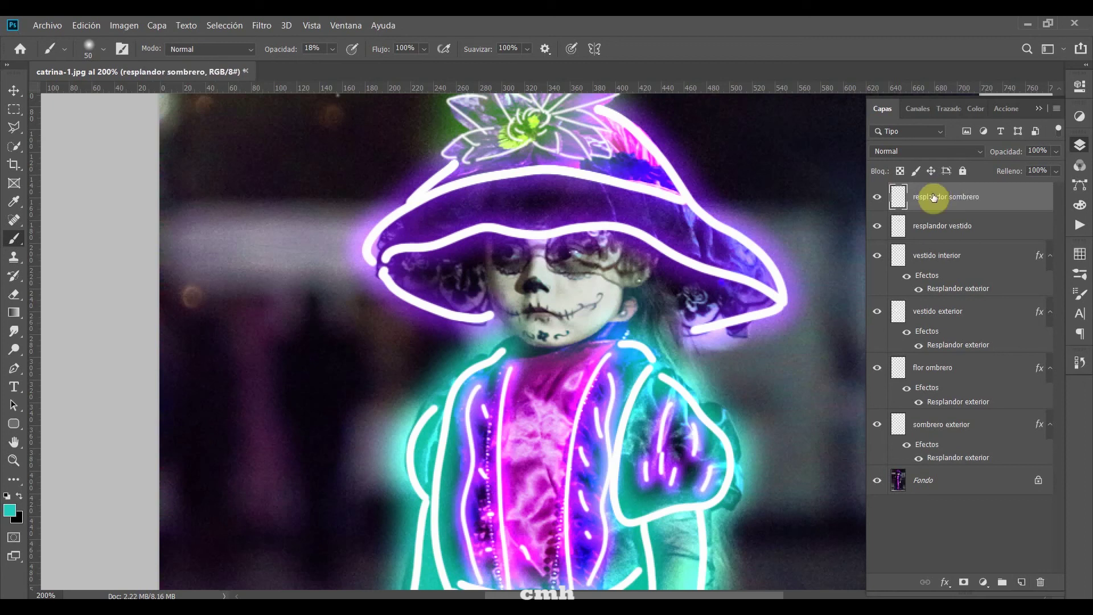
click(9, 513)
click(11, 517)
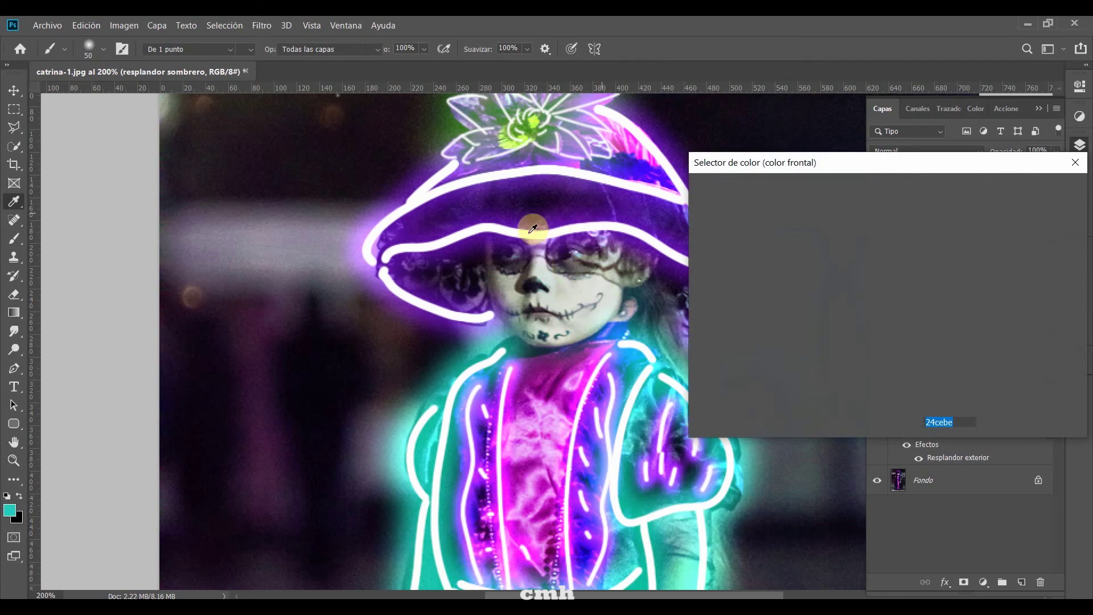
click(470, 248)
click(1003, 189)
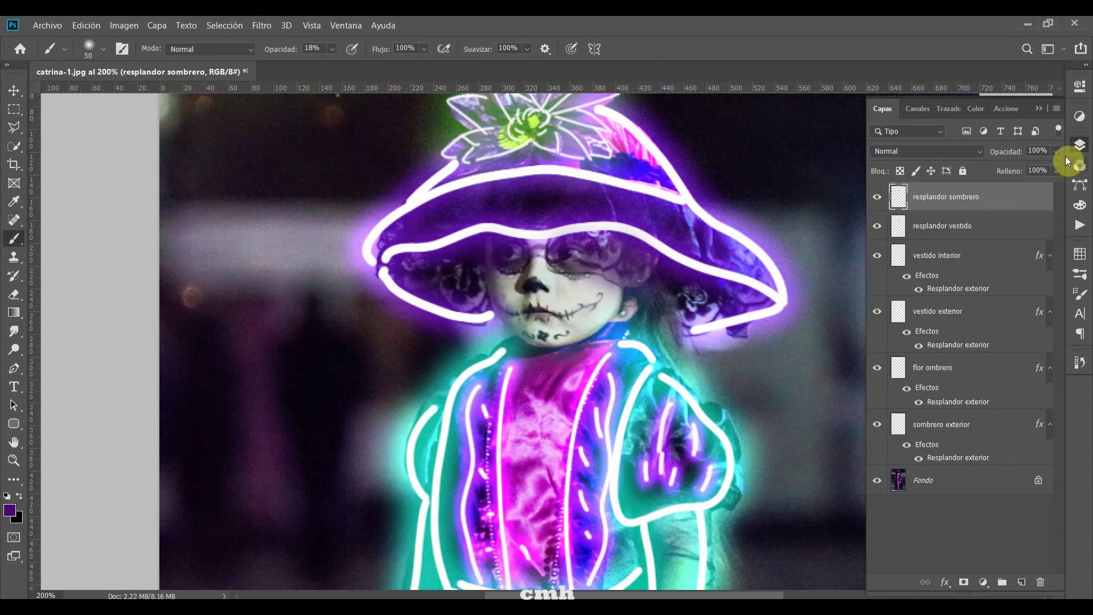
Set the resplandor sombrero layer to 63% opacity and toggle its visibility to compare
drag(1056, 151, 1032, 170)
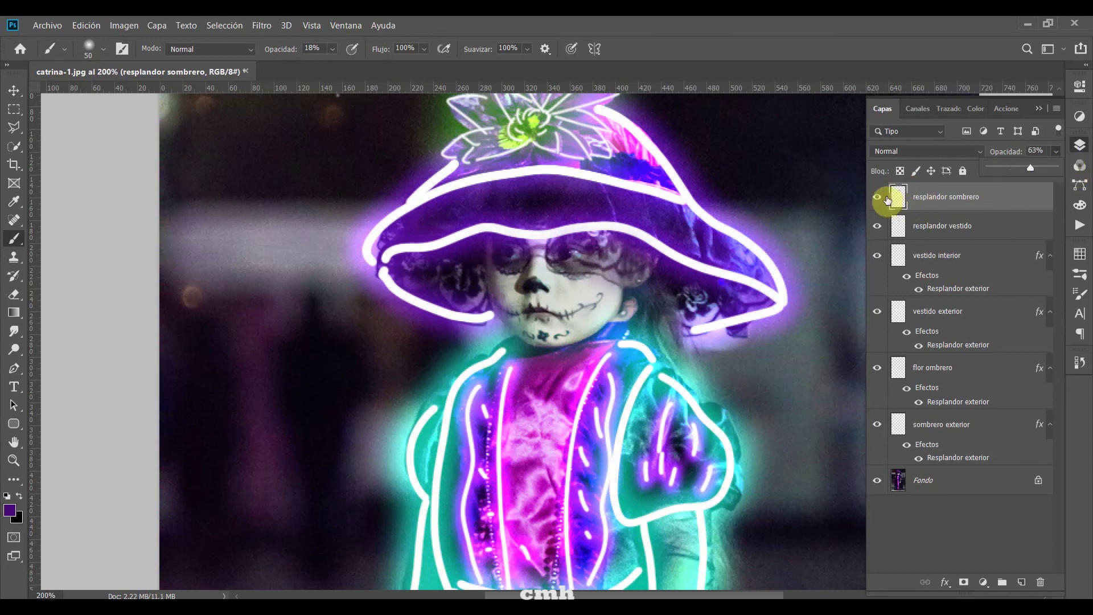
scroll(687, 239, up, 1)
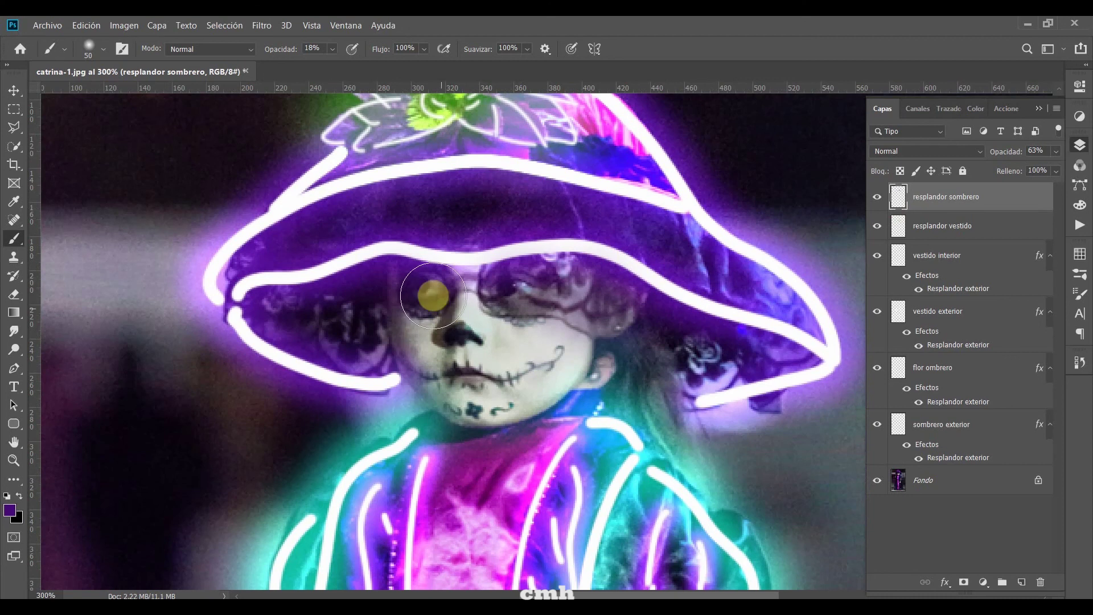
click(877, 198)
click(873, 198)
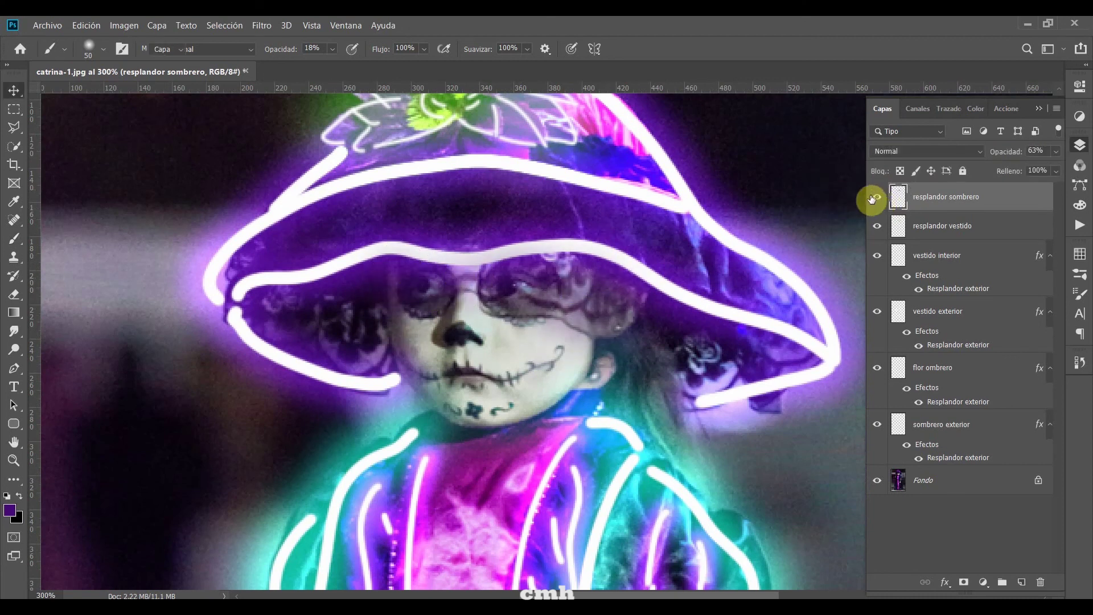
key(v)
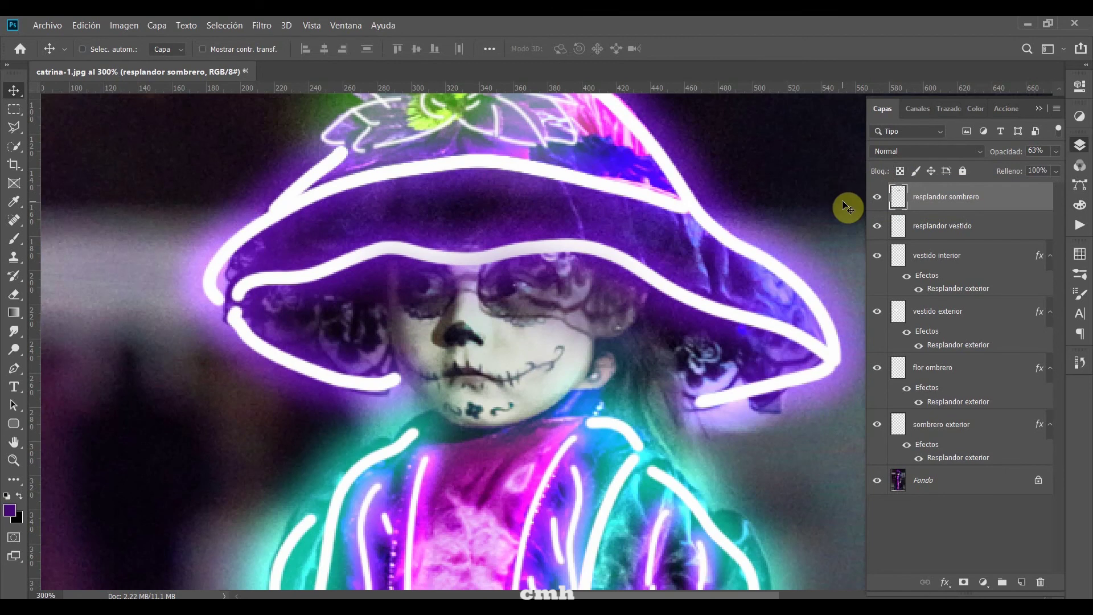
Fit the whole catrina image on screen with Ctrl+0 and view it in full-screen mode
key(ctrl+0)
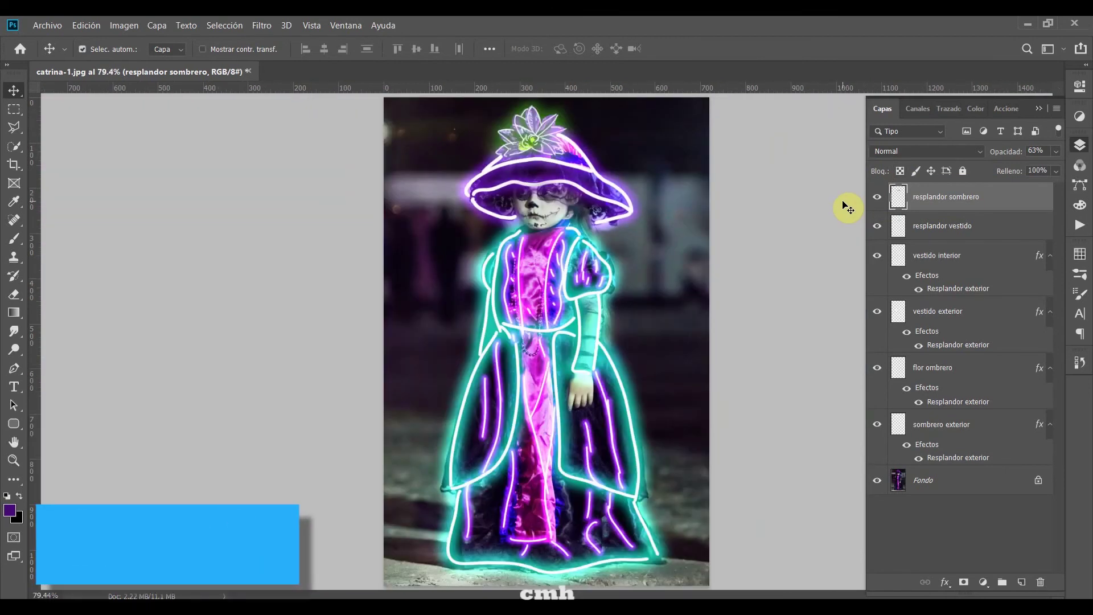
key(f)
key(f)
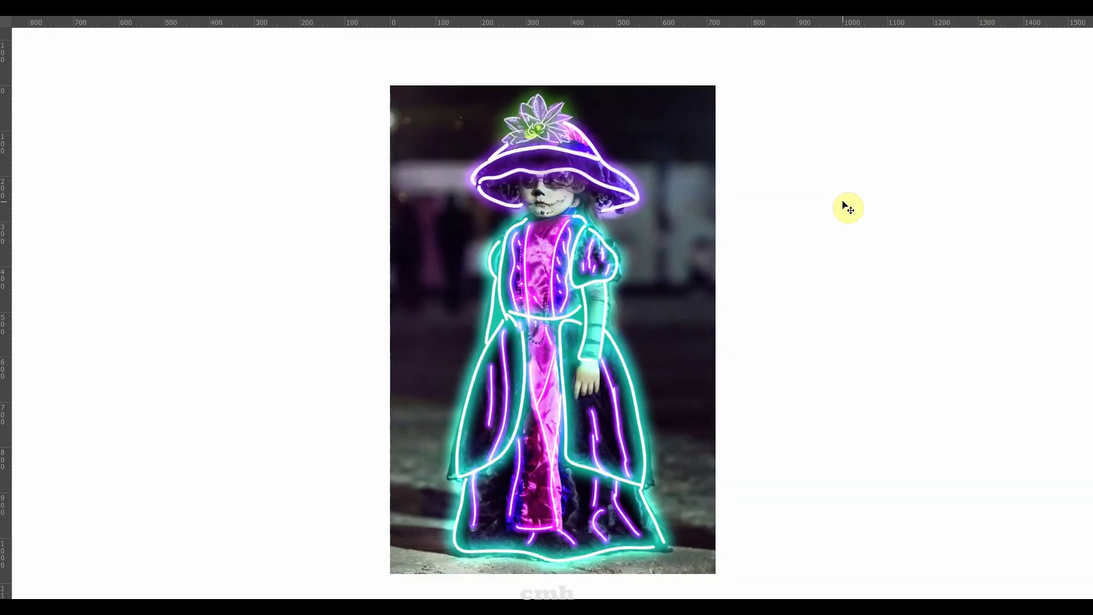